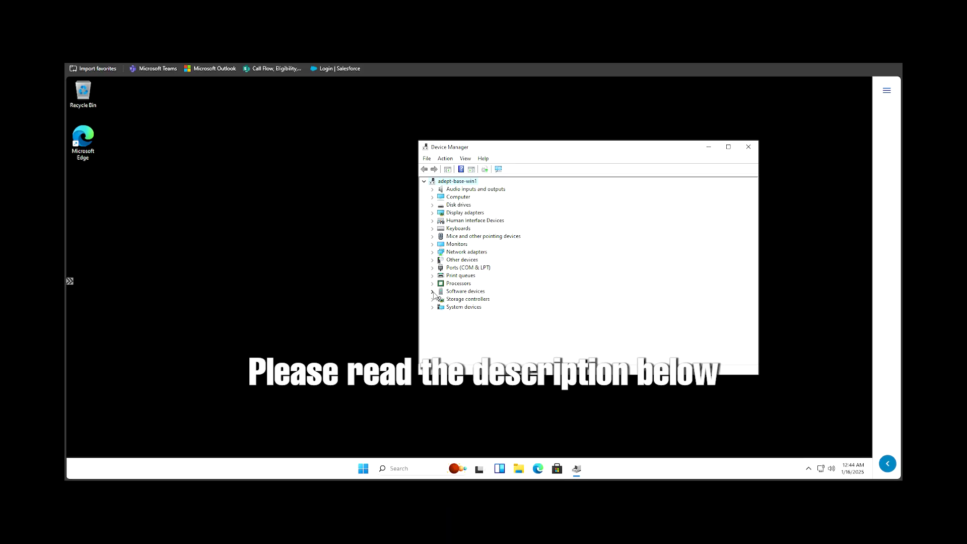
Step: Expand Processors, Print queues, Ports, Other devices and Network adapters, then expand the whole tree with *
click(432, 283)
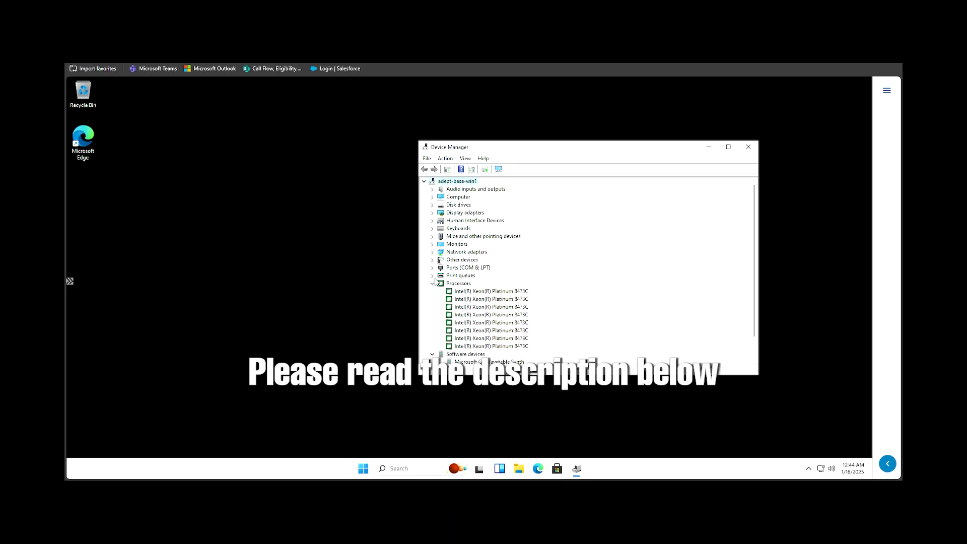
click(432, 276)
click(432, 268)
click(432, 259)
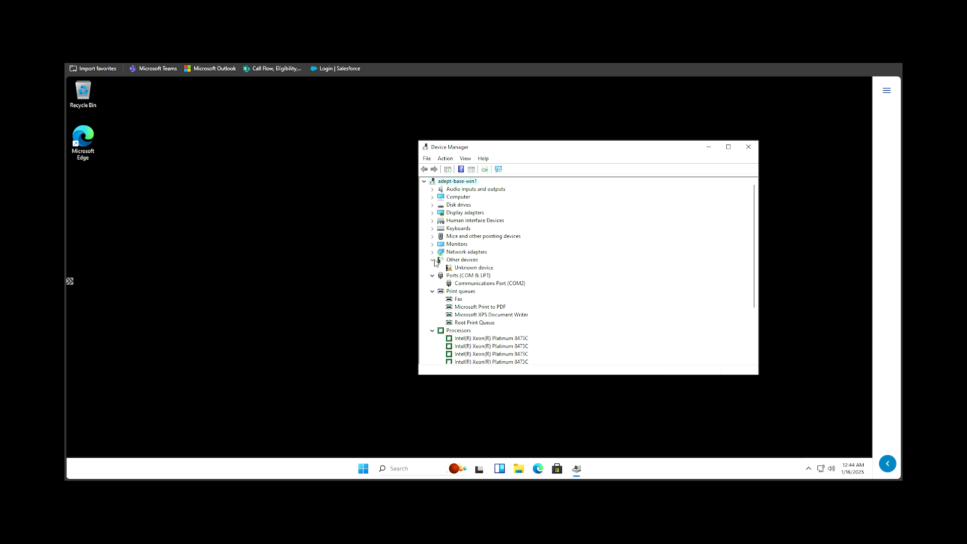
click(433, 251)
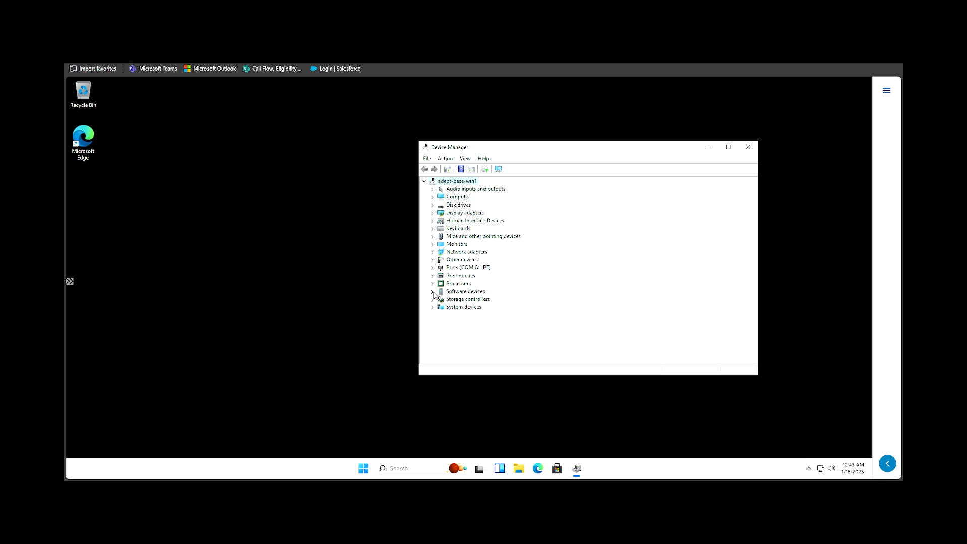
key(KP_Multiply)
scroll(452, 243, down, 2)
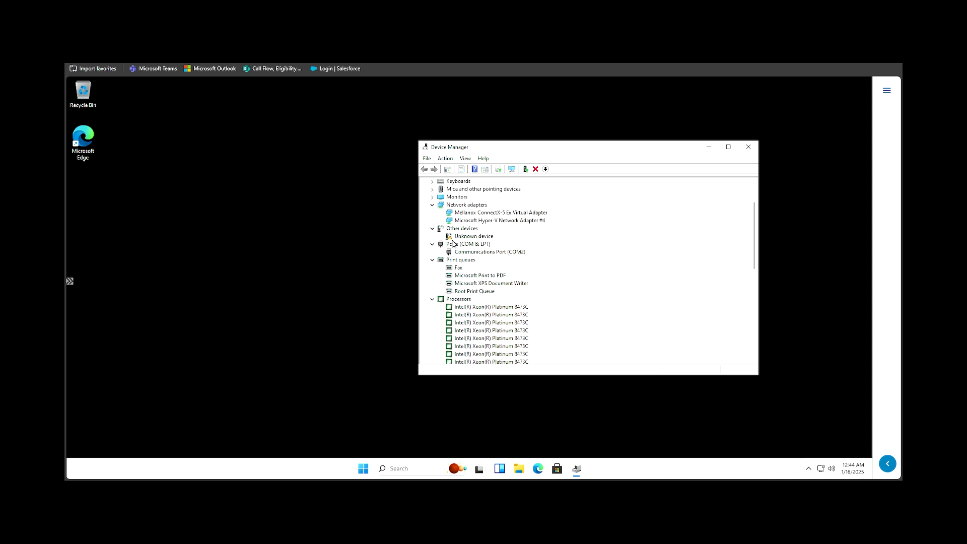
scroll(454, 246, down, 10)
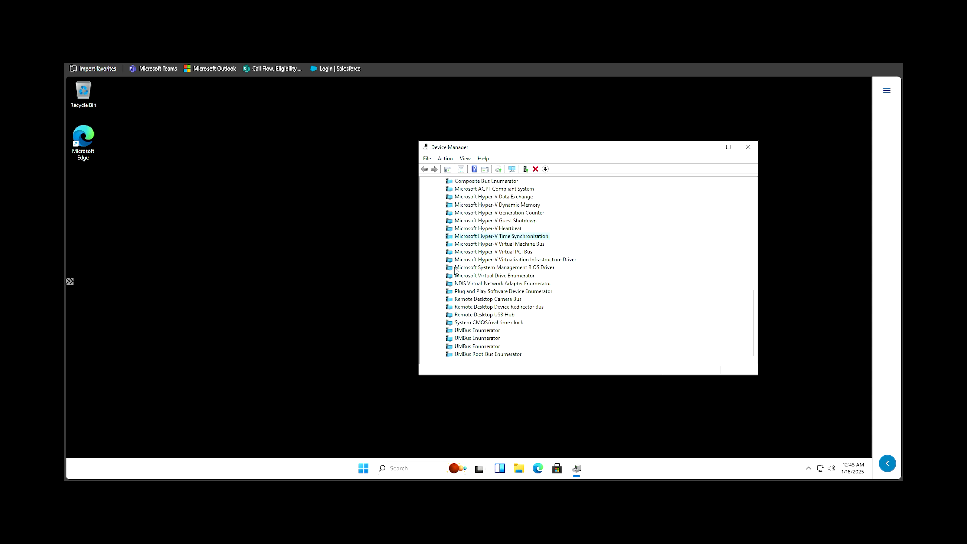
Step: Open the Microsoft System Management BIOS Driver properties, cancel them, and scroll through the device list
double_click(456, 269)
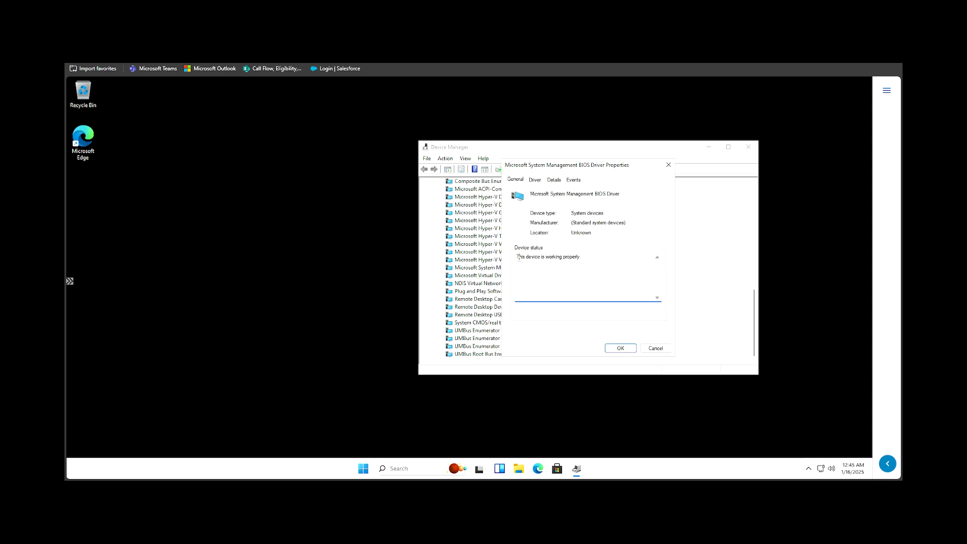
drag(519, 258, 582, 258)
click(656, 348)
scroll(507, 305, up, 6)
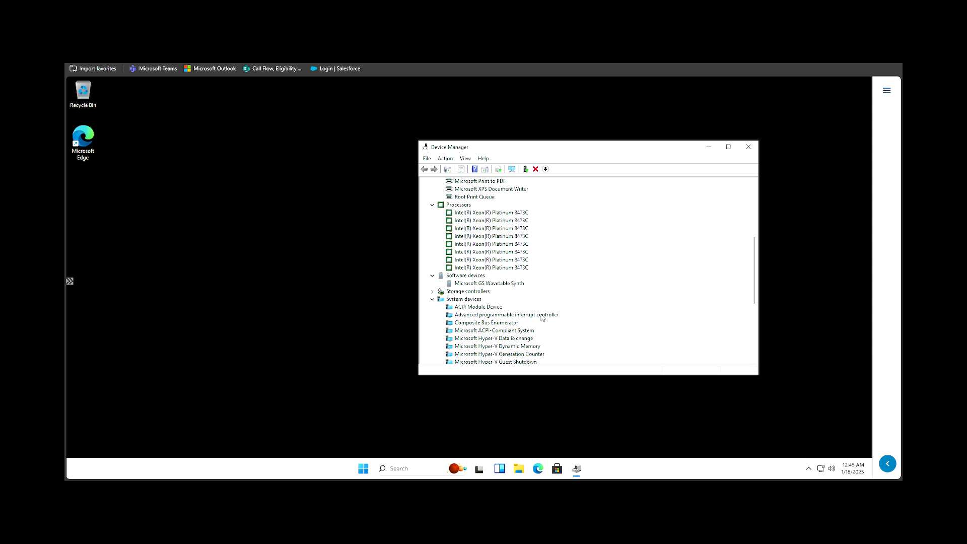
scroll(545, 325, down, 5)
scroll(514, 318, down, 1)
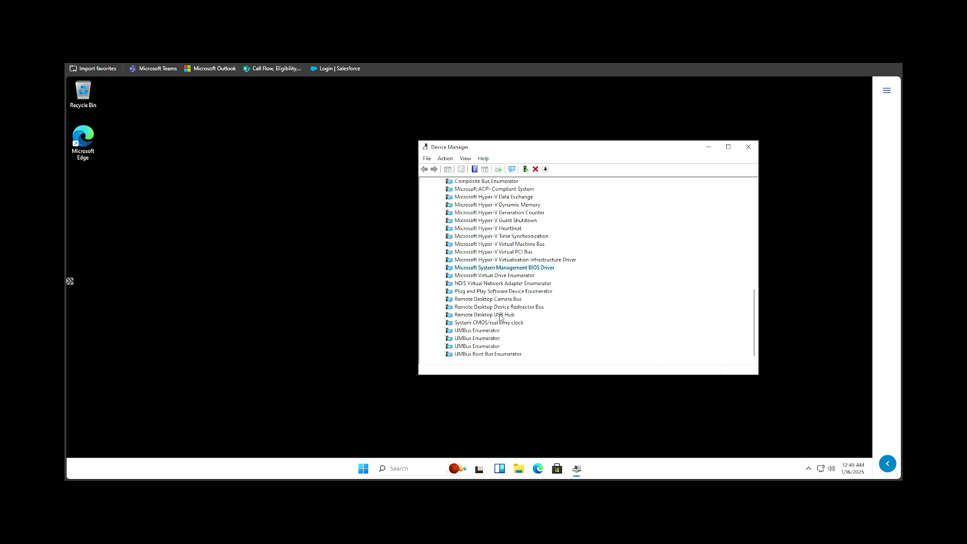
scroll(503, 317, up, 1)
Step: Switch the view to Devices by driver and turn on Show hidden devices
click(465, 159)
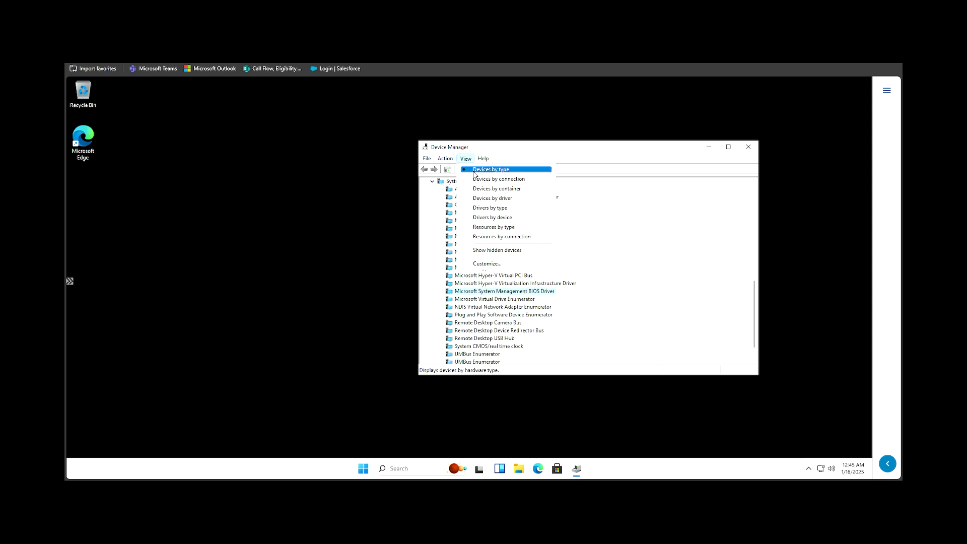
click(510, 198)
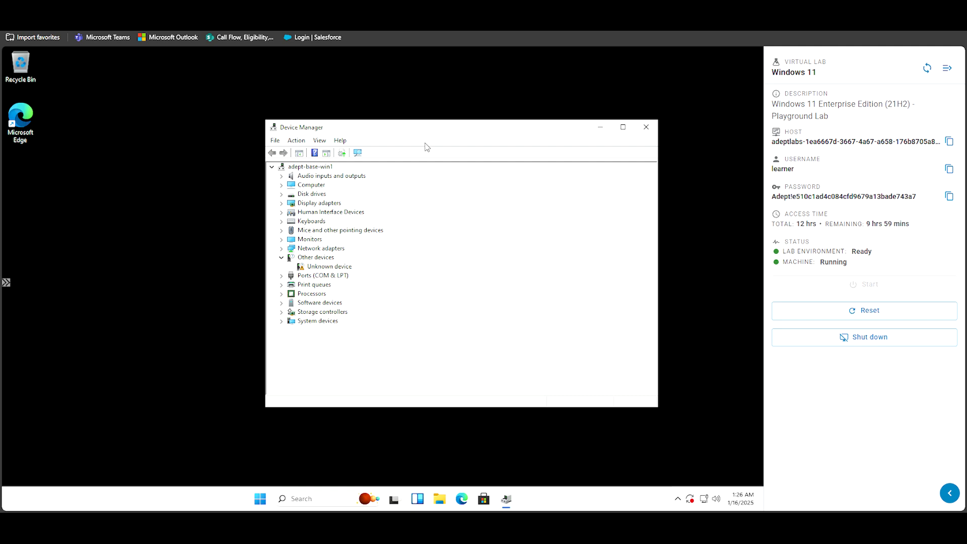
click(320, 142)
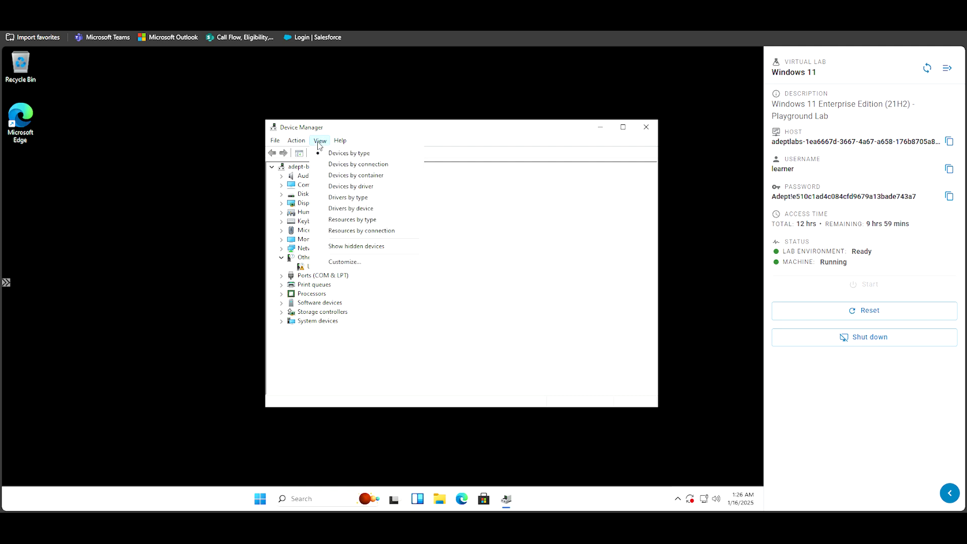
click(363, 247)
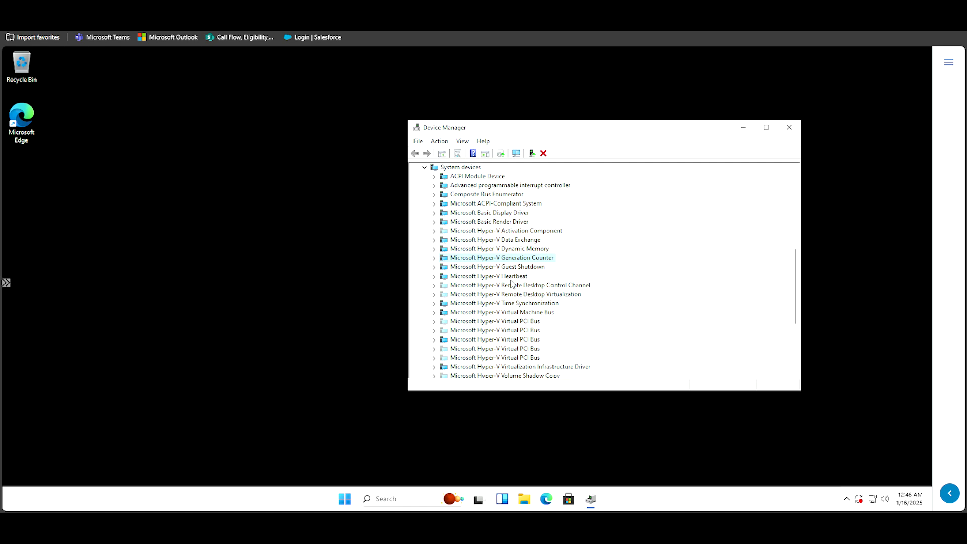
Step: Select the fourth Hyper-V Virtual PCI Bus entry, then expand Keyboards and Other devices
scroll(512, 282, up, 1)
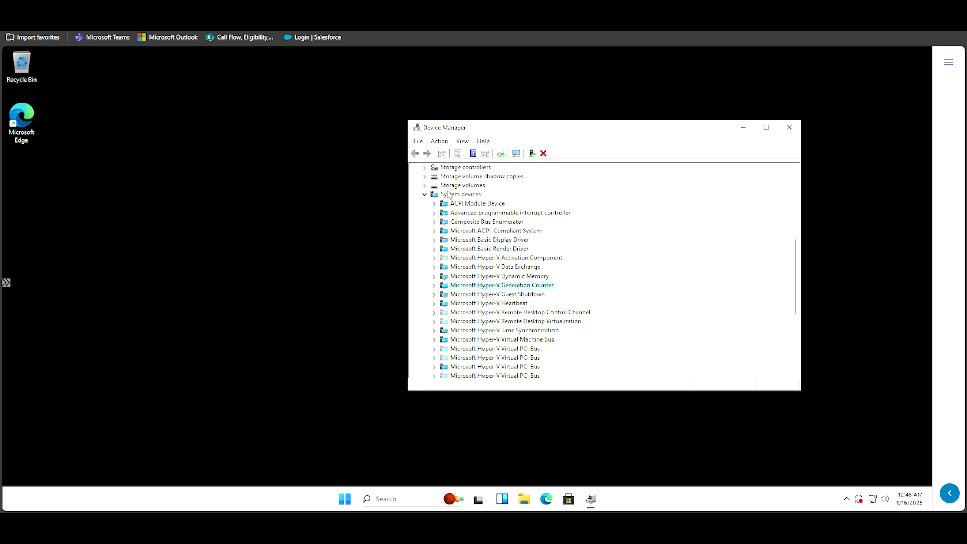
scroll(498, 206, down, 4)
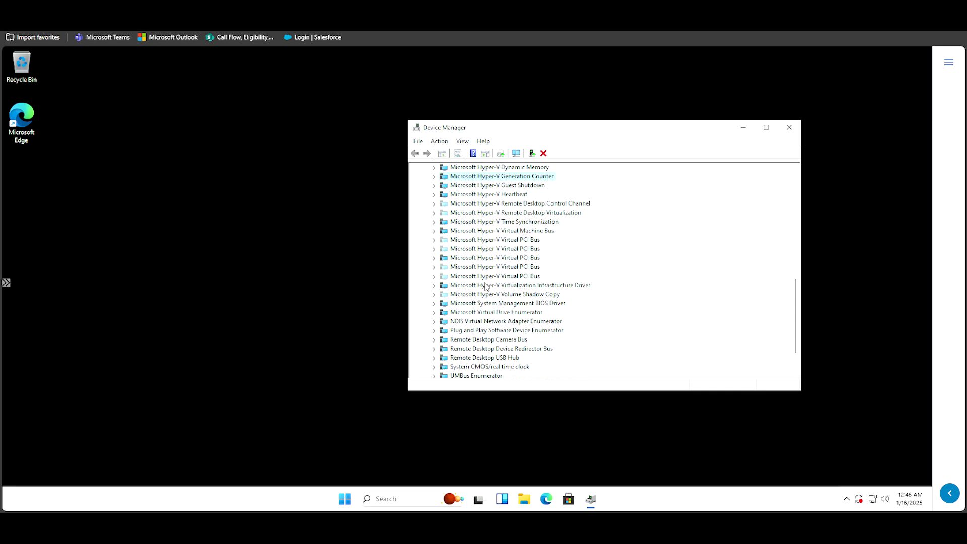
click(478, 267)
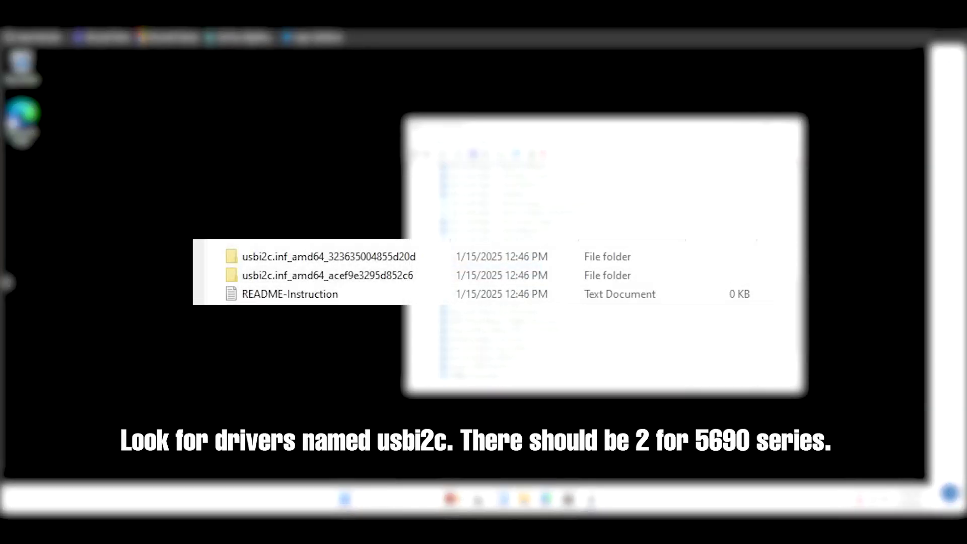
click(489, 219)
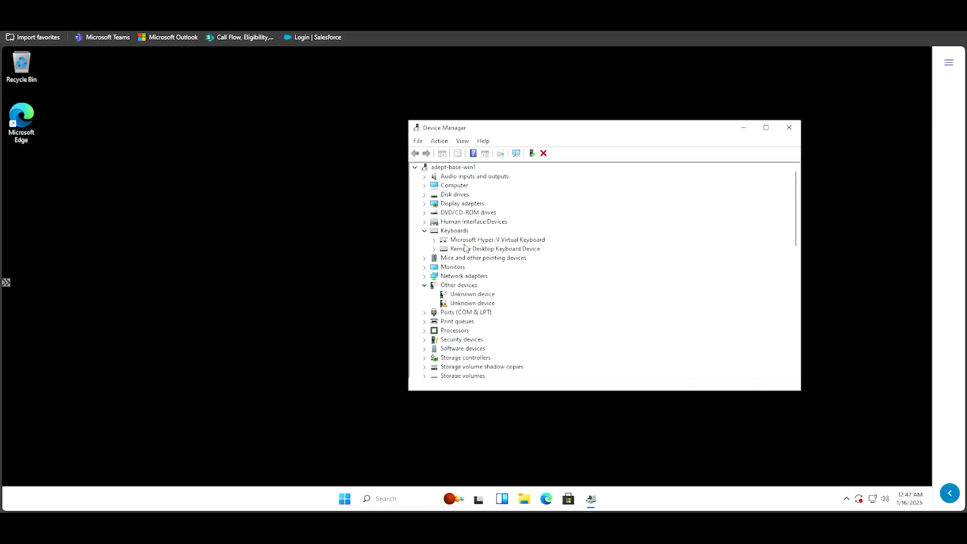
Step: Uninstall the Microsoft Virtual DVD-ROM from the DVD/CD-ROM drives category
click(424, 212)
click(443, 221)
key(Delete)
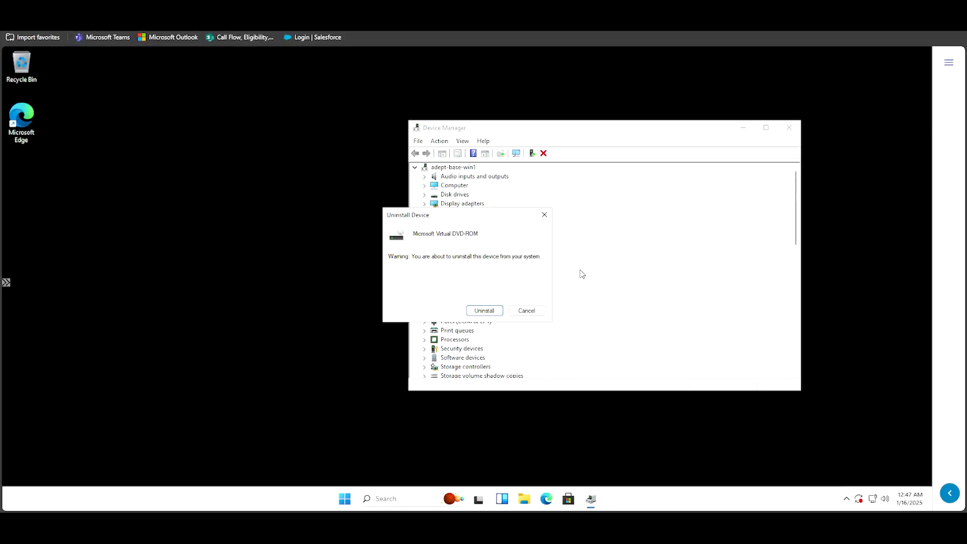
click(486, 311)
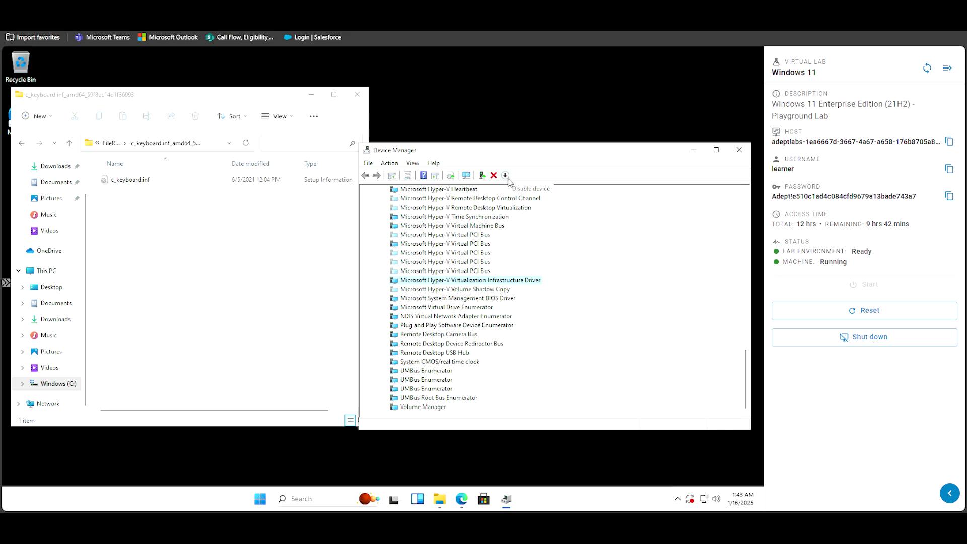
Step: Disable the Hyper-V Virtualization Infrastructure Driver and select the Microsoft Remote Display Adapter
click(505, 175)
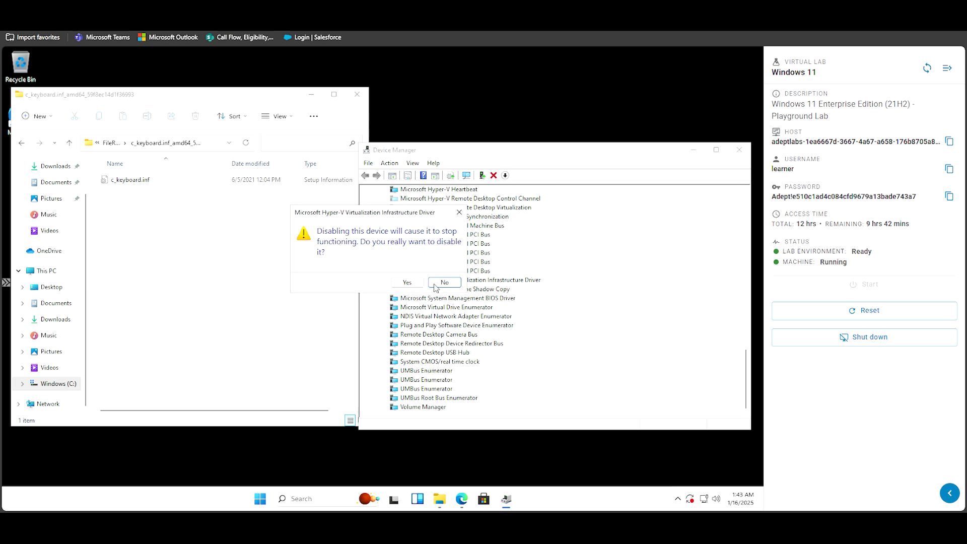
click(411, 280)
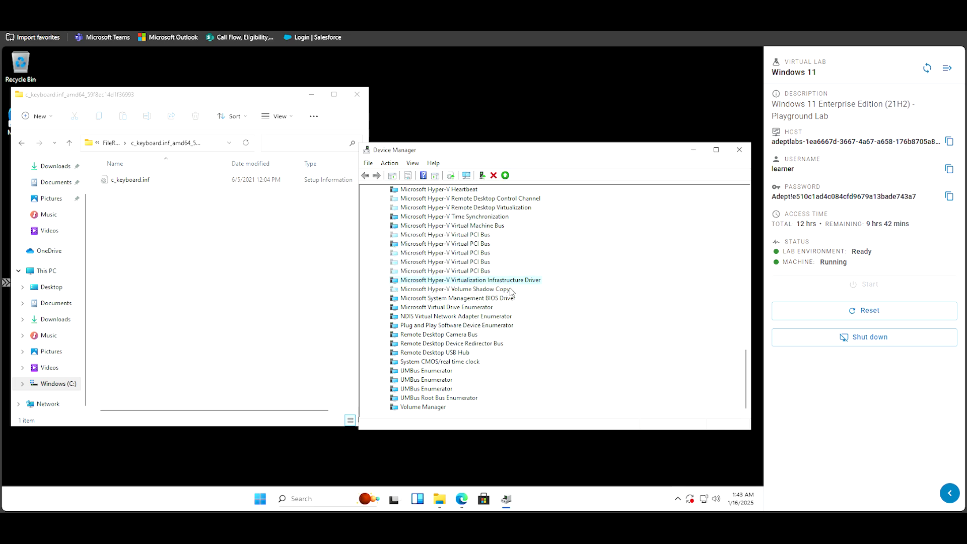
scroll(511, 291, up, 5)
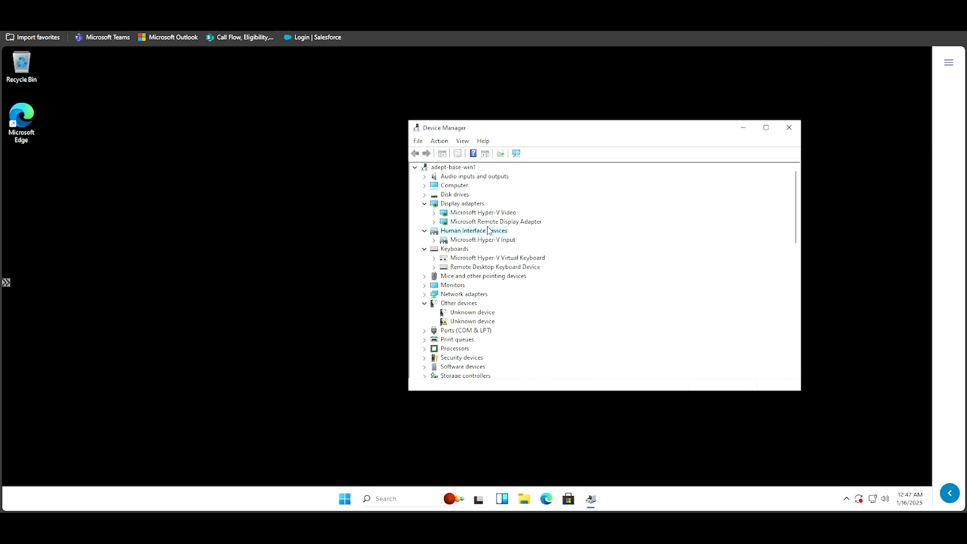
click(490, 222)
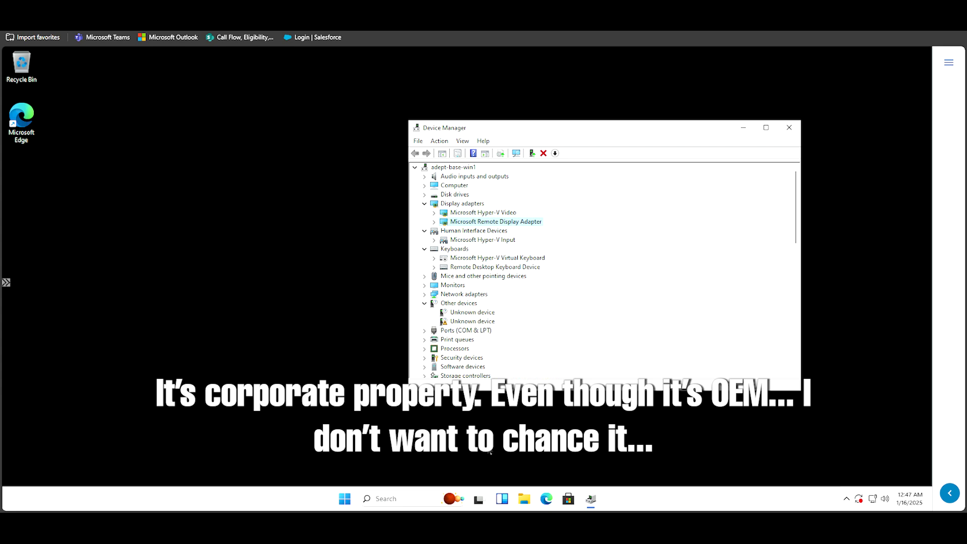
click(527, 500)
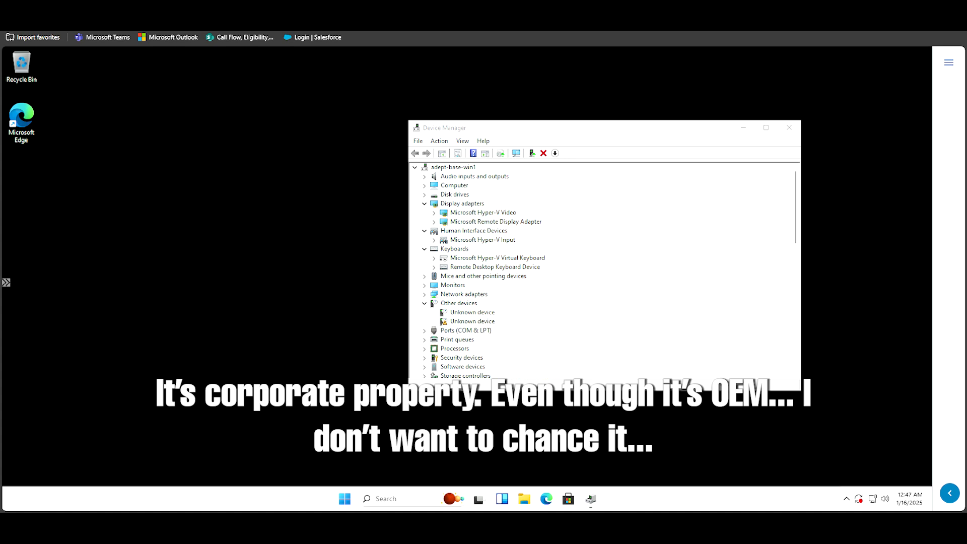
Step: Browse from the Windows (C:) drive into C:\Windows\System32
click(236, 369)
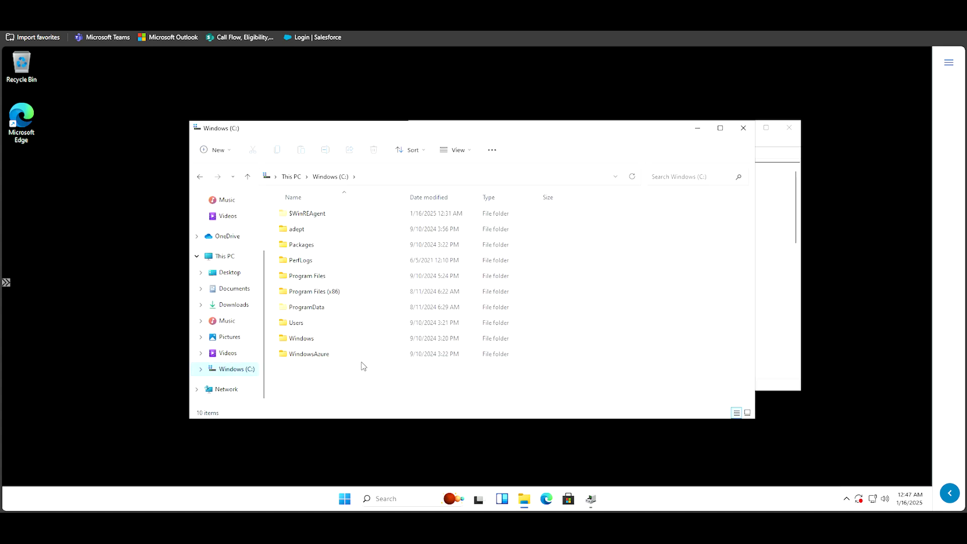
double_click(319, 338)
scroll(385, 254, down, 4)
scroll(383, 308, down, 5)
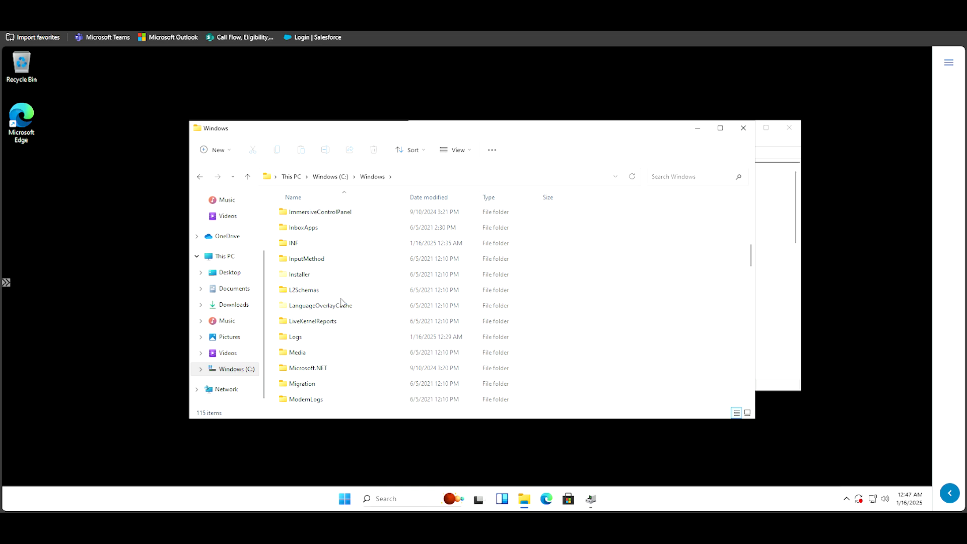
key(s)
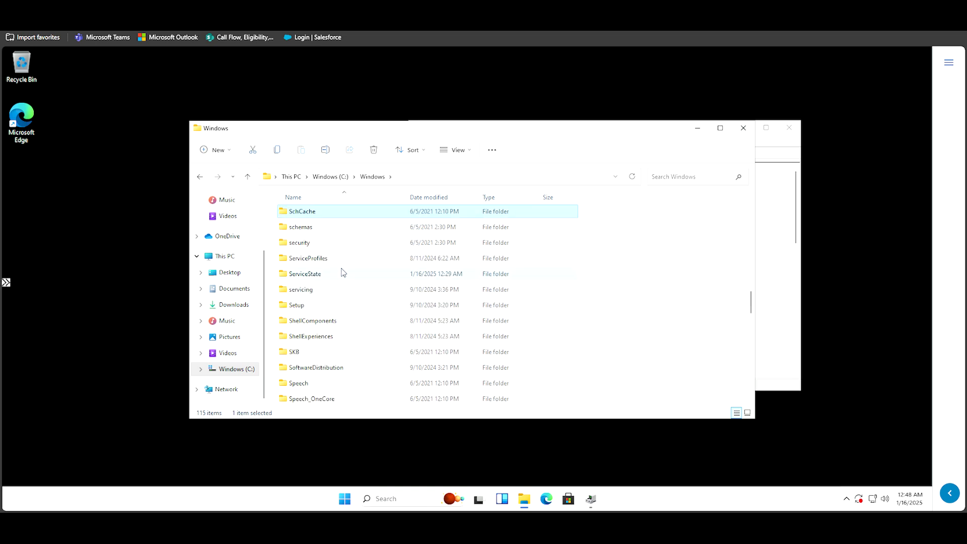
scroll(345, 287, down, 7)
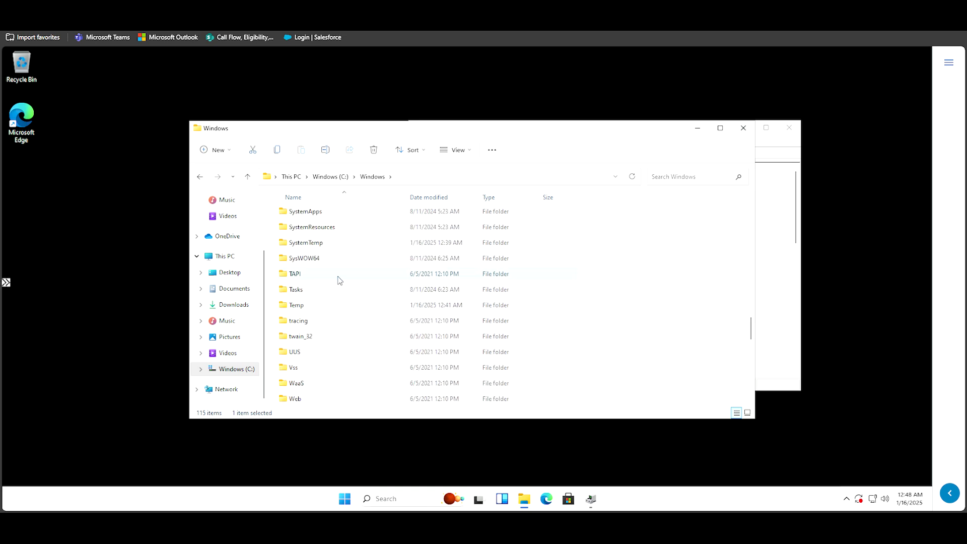
scroll(338, 280, up, 2)
double_click(336, 264)
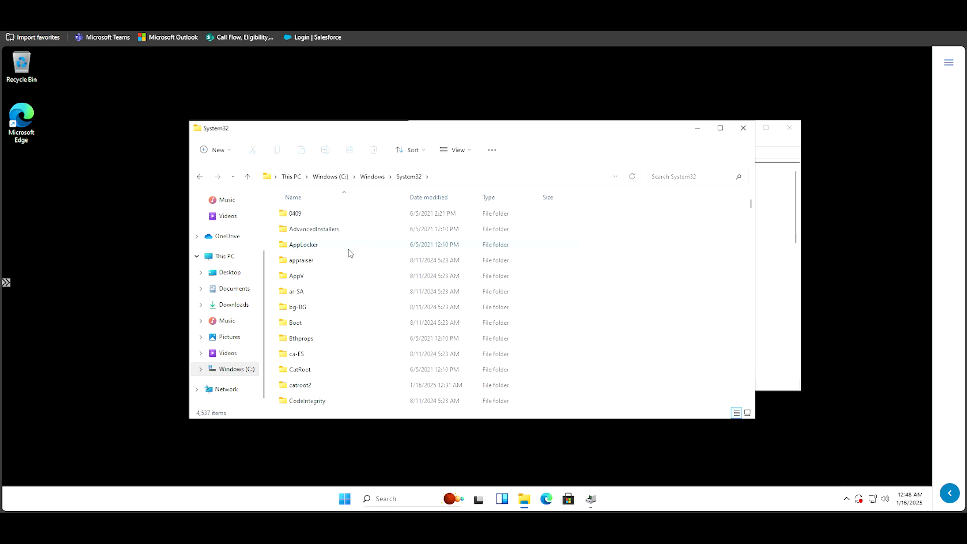
Step: Open the DriverStore\FileRepository folder inside System32
click(348, 249)
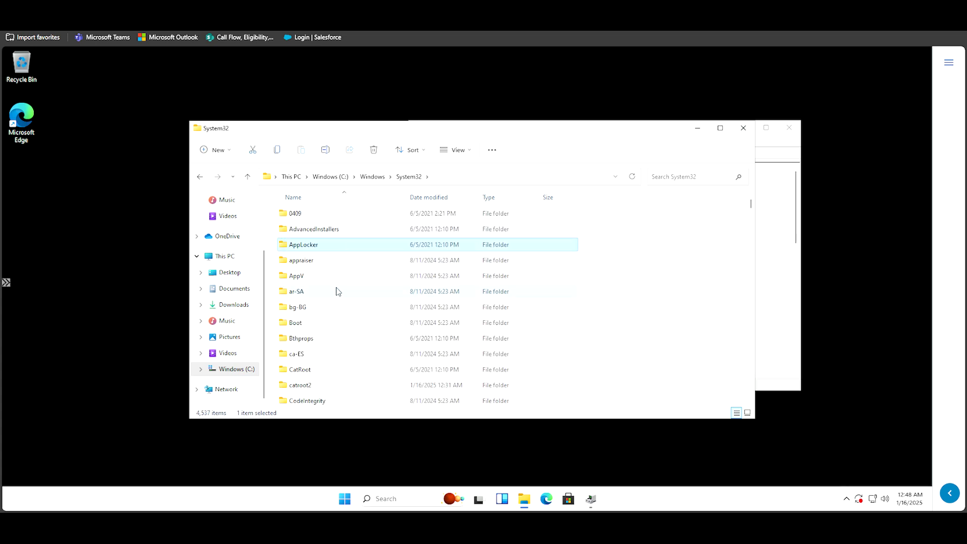
key(d)
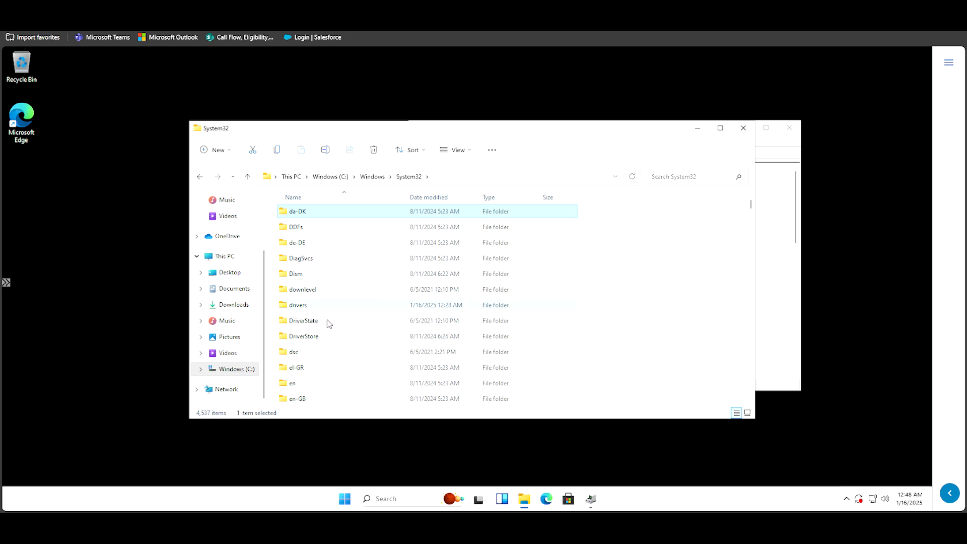
click(322, 336)
double_click(323, 337)
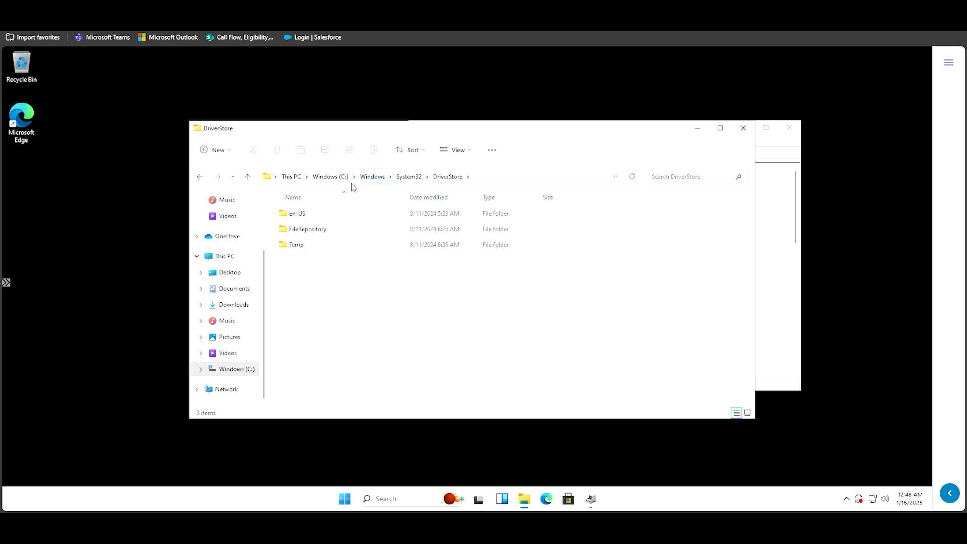
double_click(348, 237)
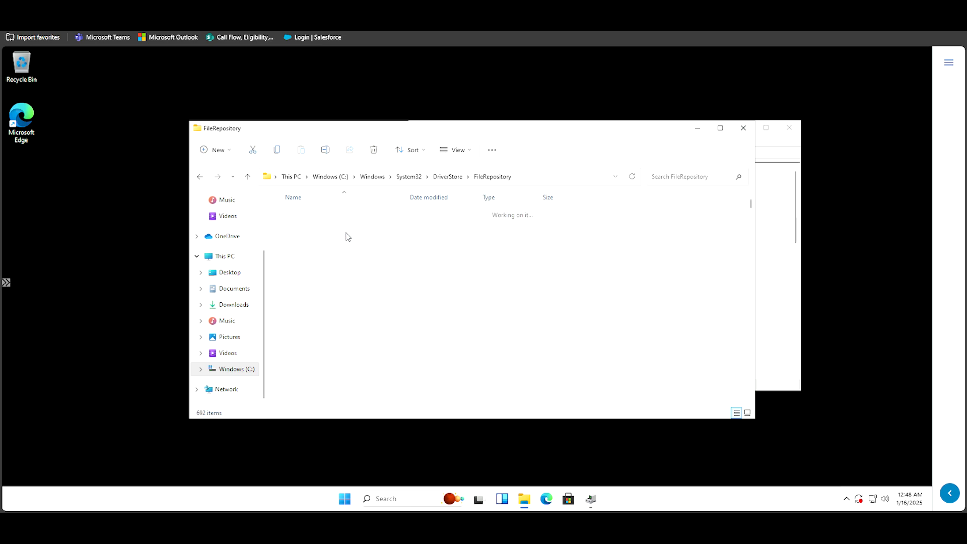
Step: Scroll the FileRepository driver folders, select a block of 16, and move the Explorer window left
scroll(361, 223, down, 20)
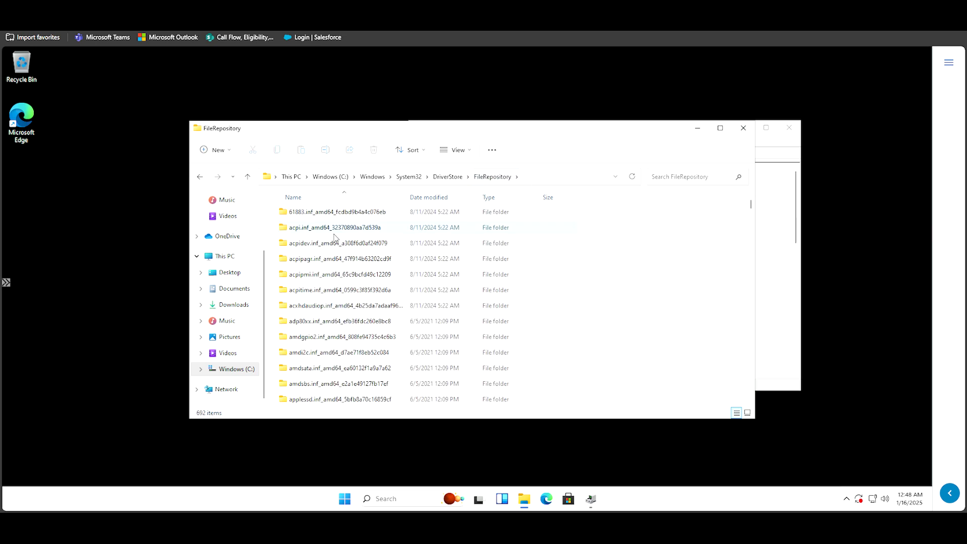
drag(604, 405, 285, 229)
scroll(402, 257, down, 8)
click(610, 311)
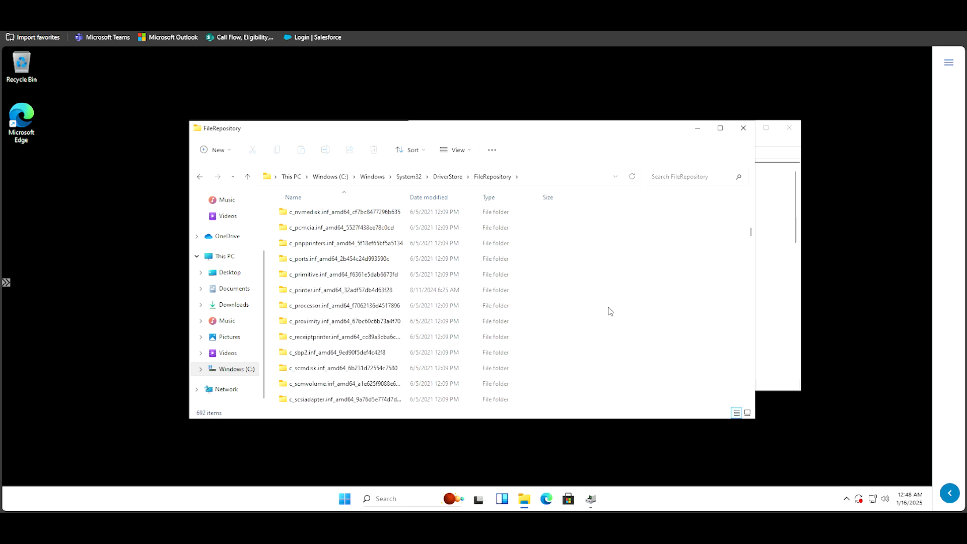
scroll(564, 236, down, 10)
scroll(575, 277, down, 4)
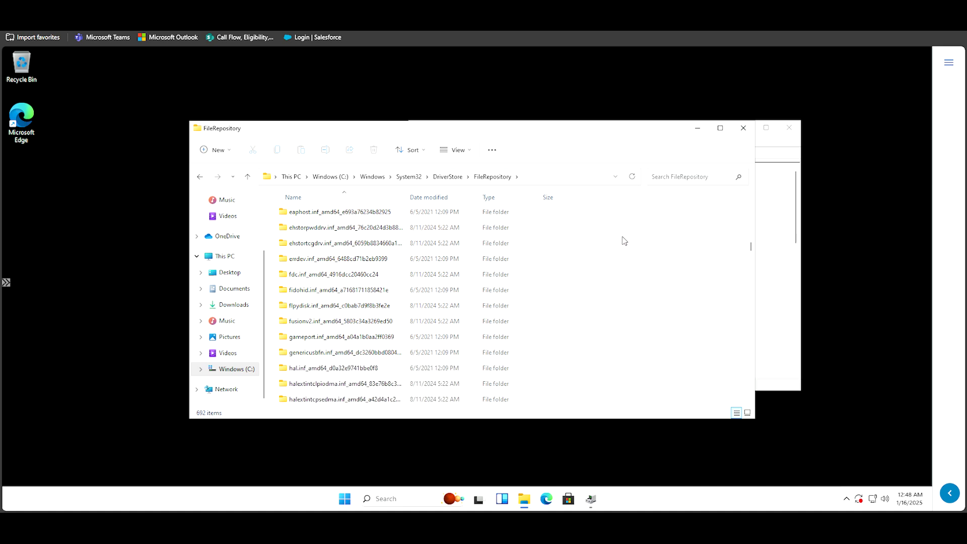
drag(622, 237, 370, 405)
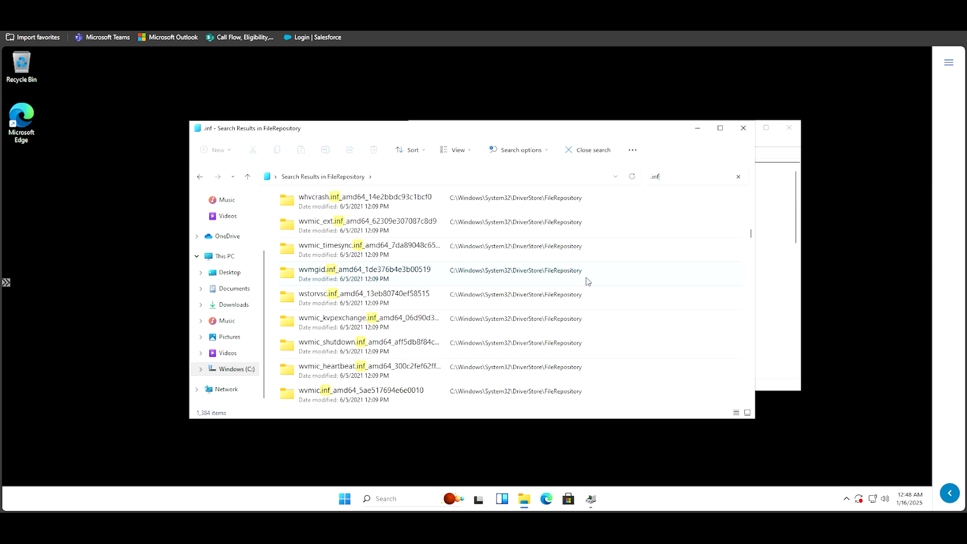
drag(605, 126, 467, 115)
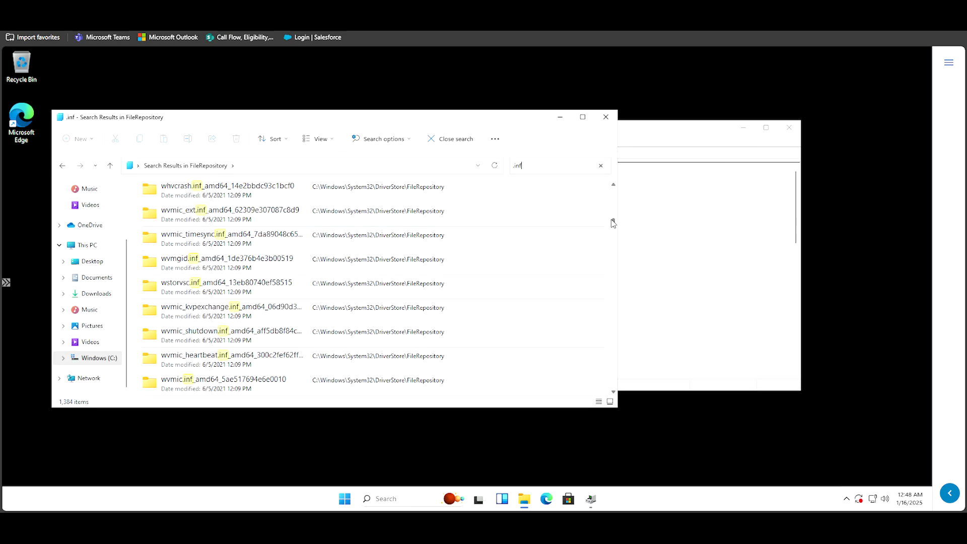
drag(614, 222, 514, 276)
Step: Switch Device Manager's view to Drivers by device
click(686, 240)
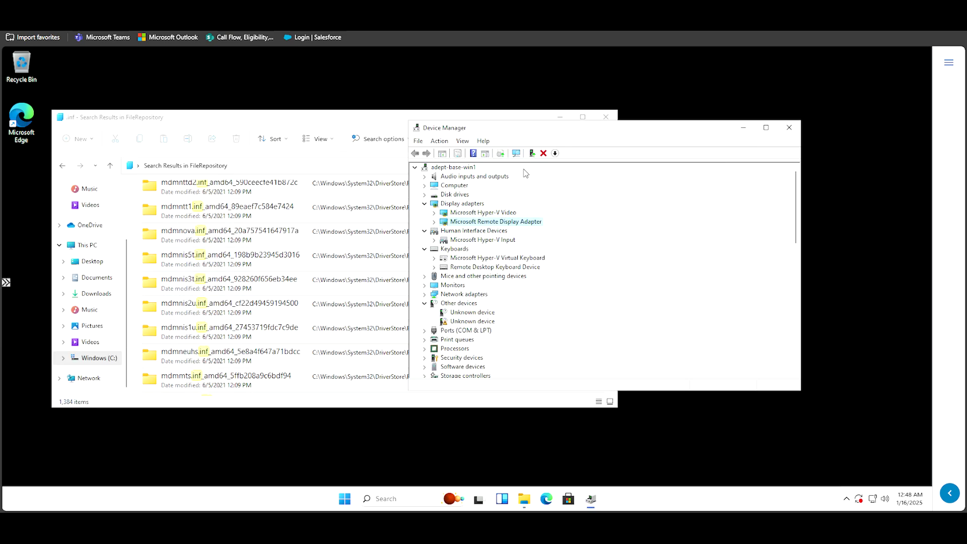
scroll(514, 247, down, 8)
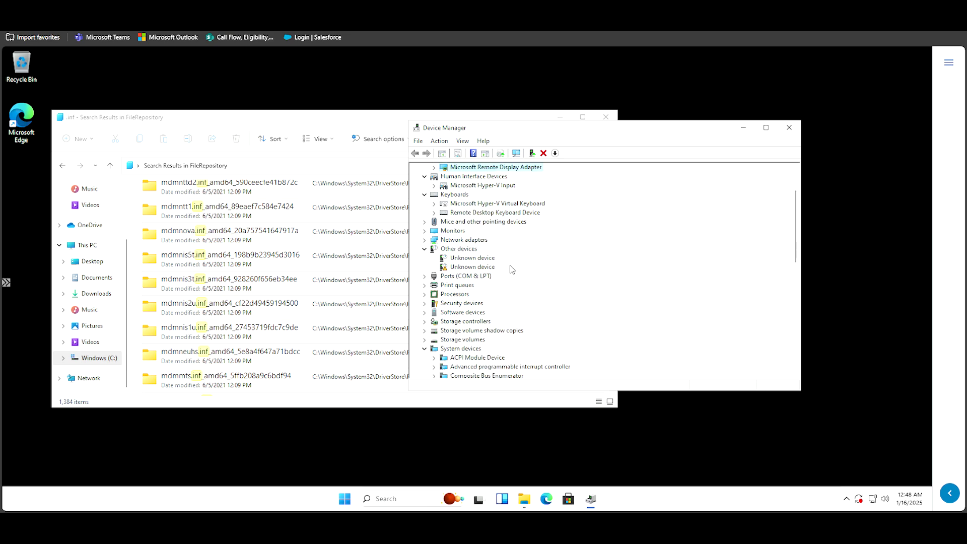
click(463, 141)
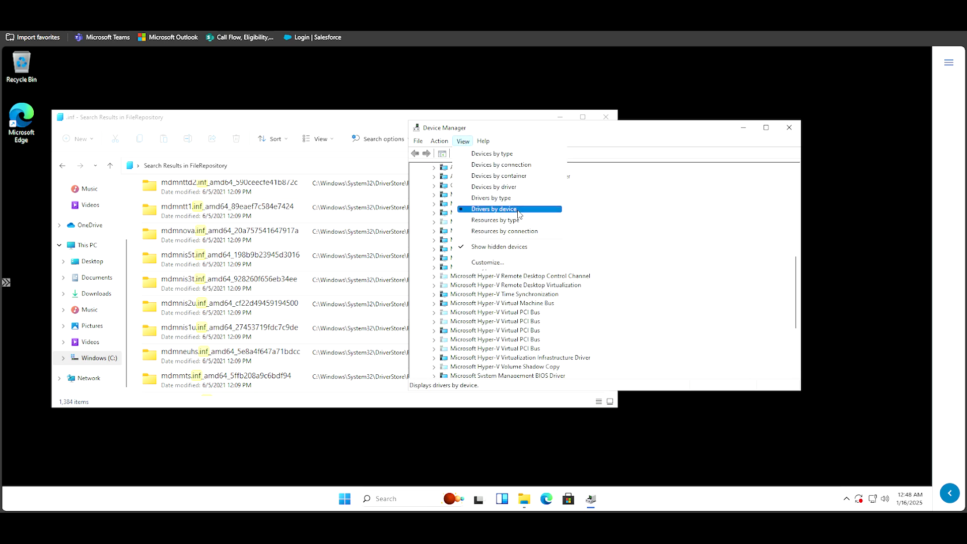
click(478, 209)
Step: Check the driver files of wvmic_shutdown.inf under Hyper-V Guest Shutdown, then close its properties
click(434, 267)
click(434, 258)
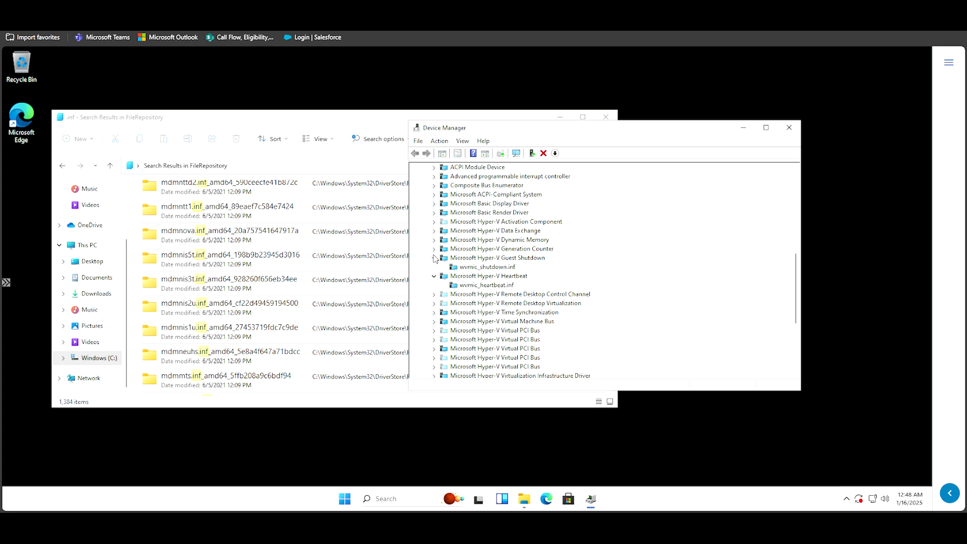
click(476, 268)
double_click(481, 268)
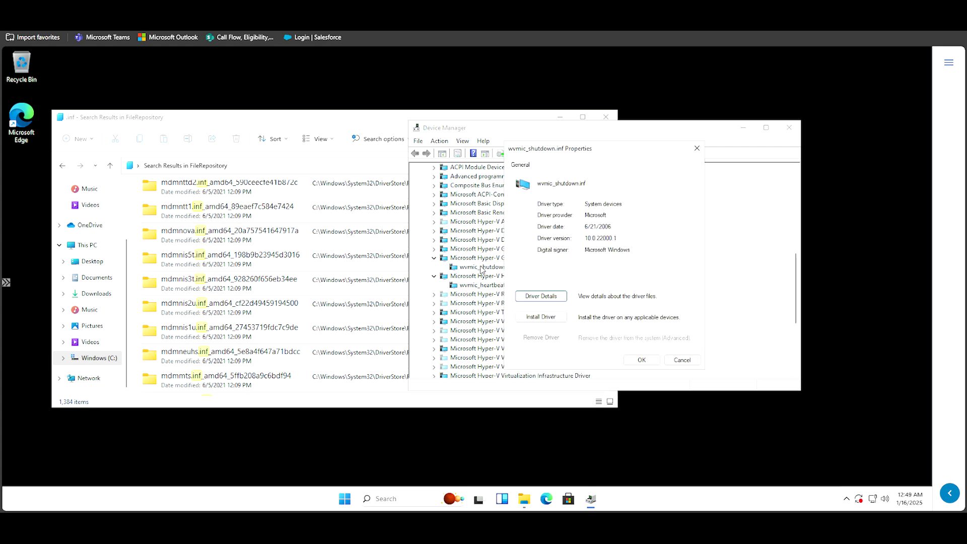
click(545, 297)
click(558, 255)
click(696, 148)
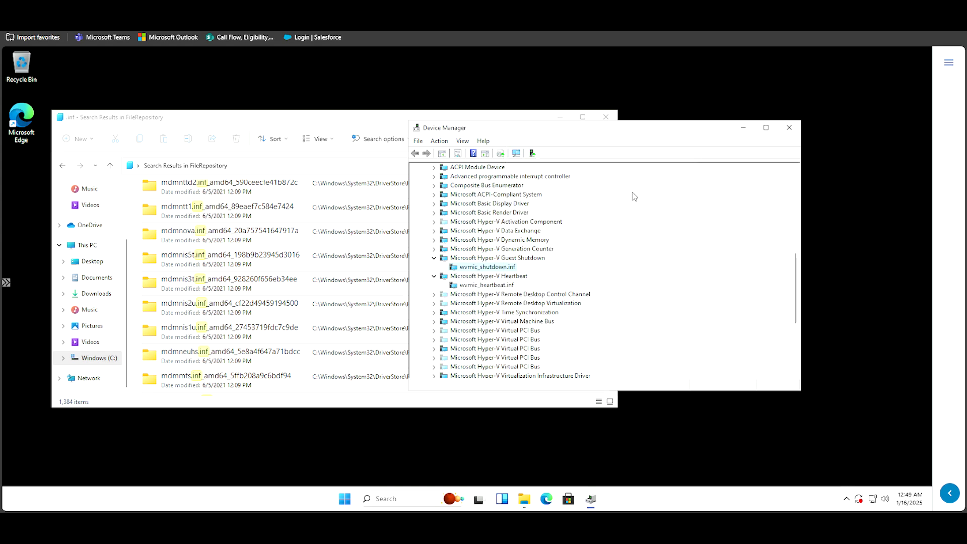
Step: Open machine.inf's driver file details and inspect msisadrv.sys and isapnp.sys
click(434, 312)
scroll(457, 333, down, 5)
click(434, 276)
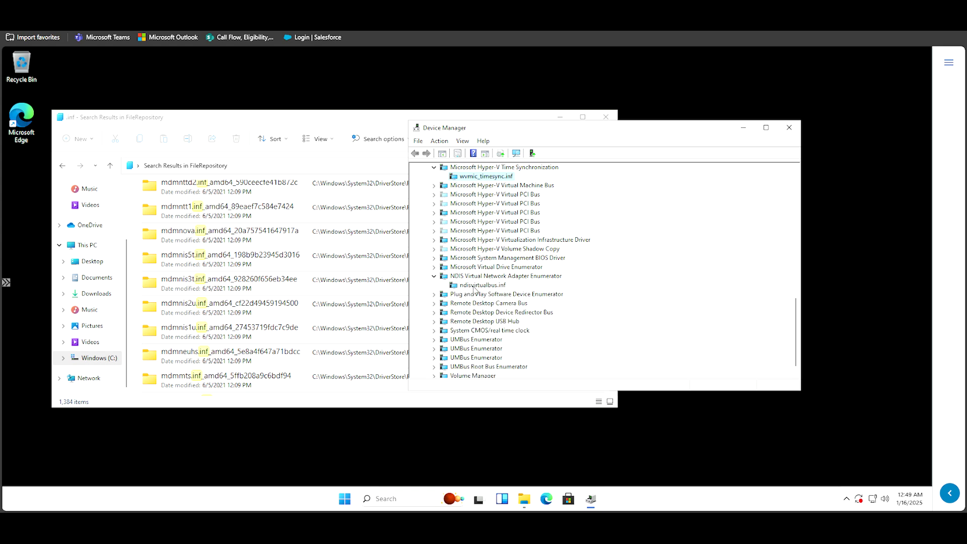
double_click(477, 285)
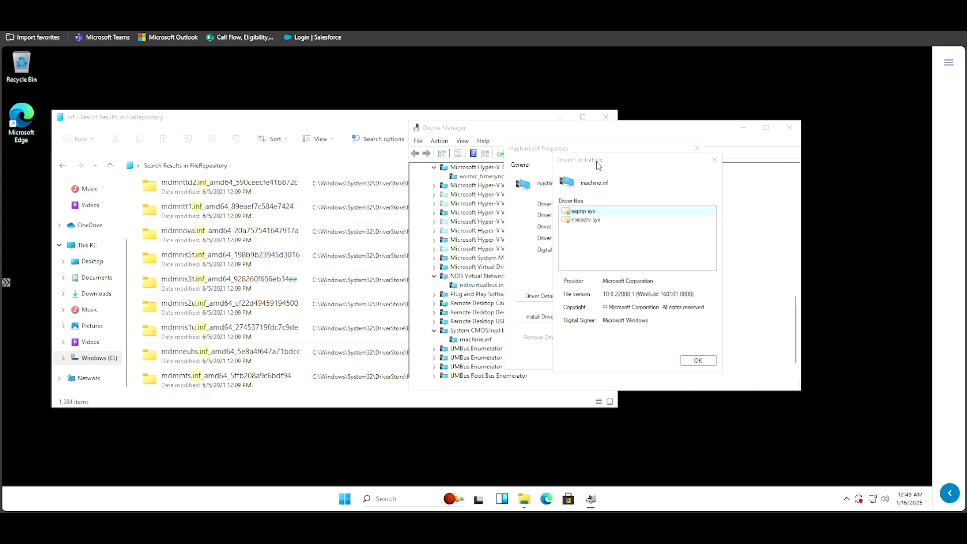
drag(596, 168, 626, 154)
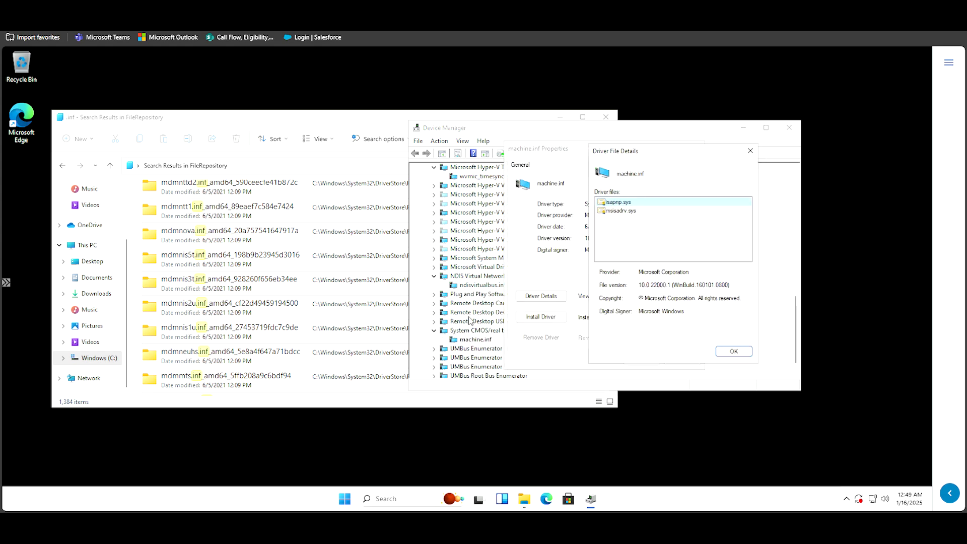
click(619, 211)
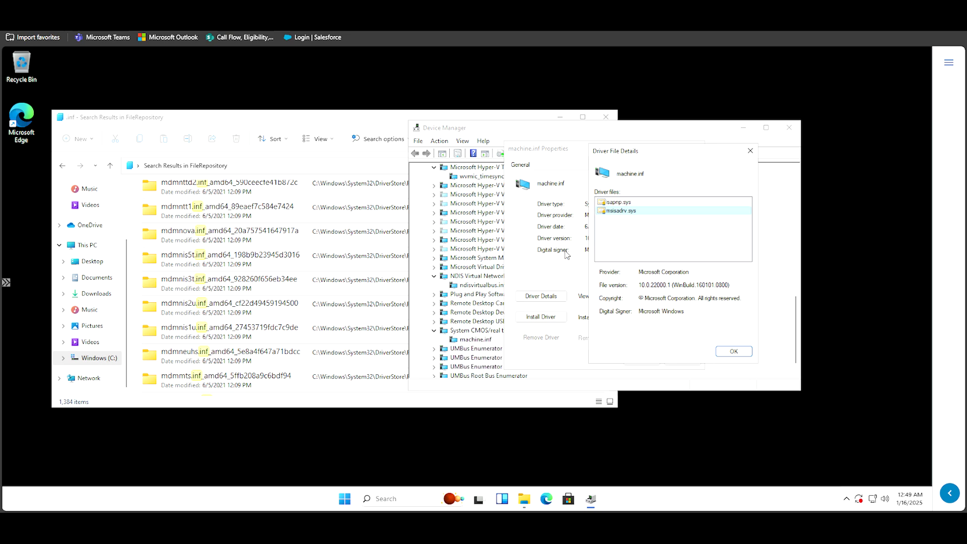
click(614, 203)
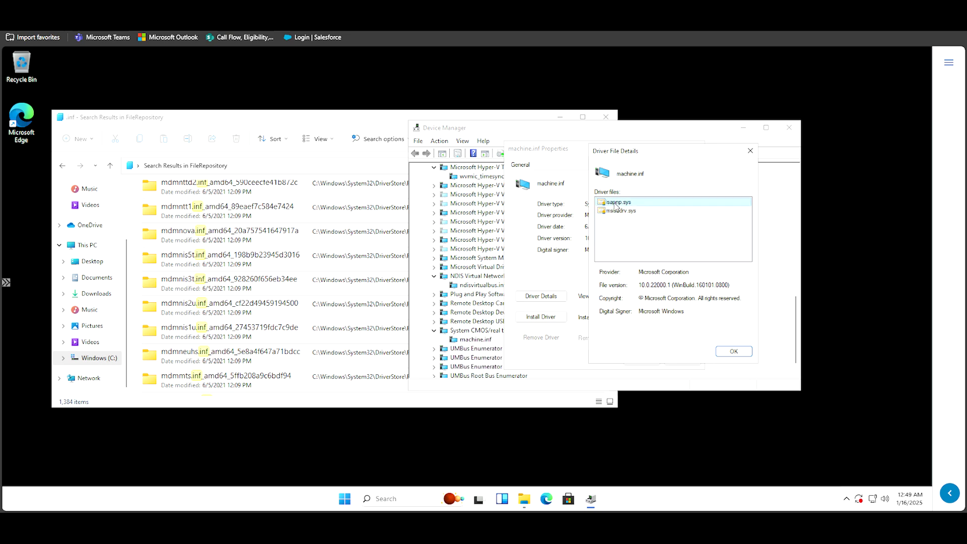
click(294, 127)
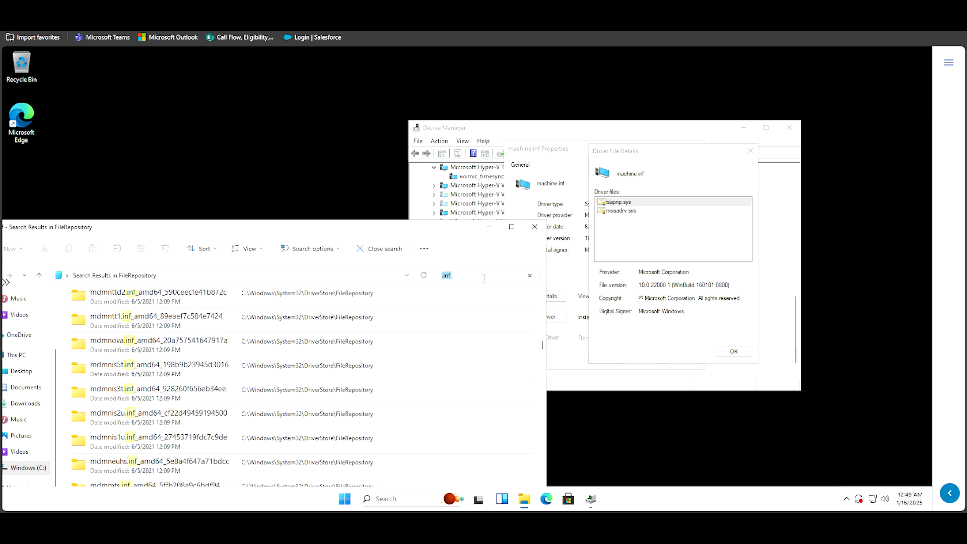
Step: Search FileRepository with 'isapnopp' and review the isapnp.sys result
text(is)
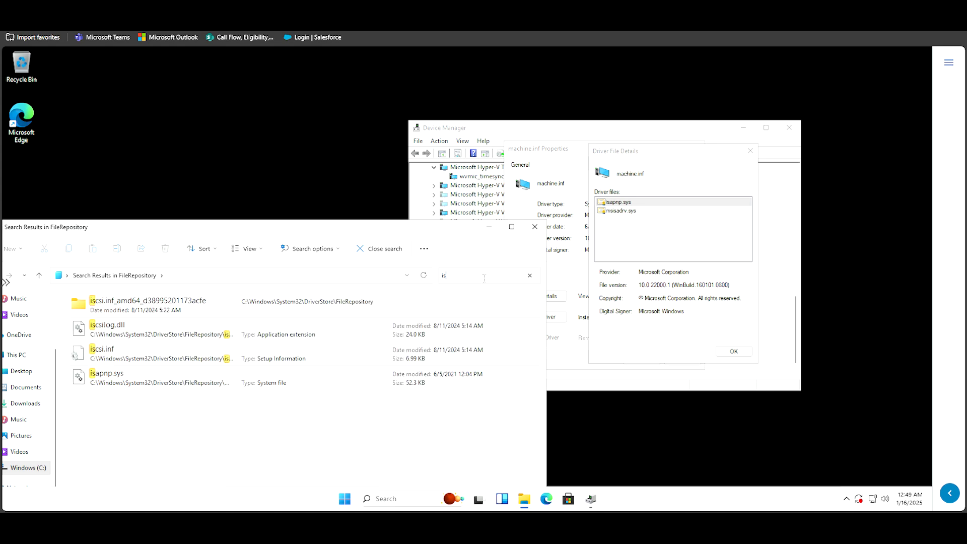
text(apnop)
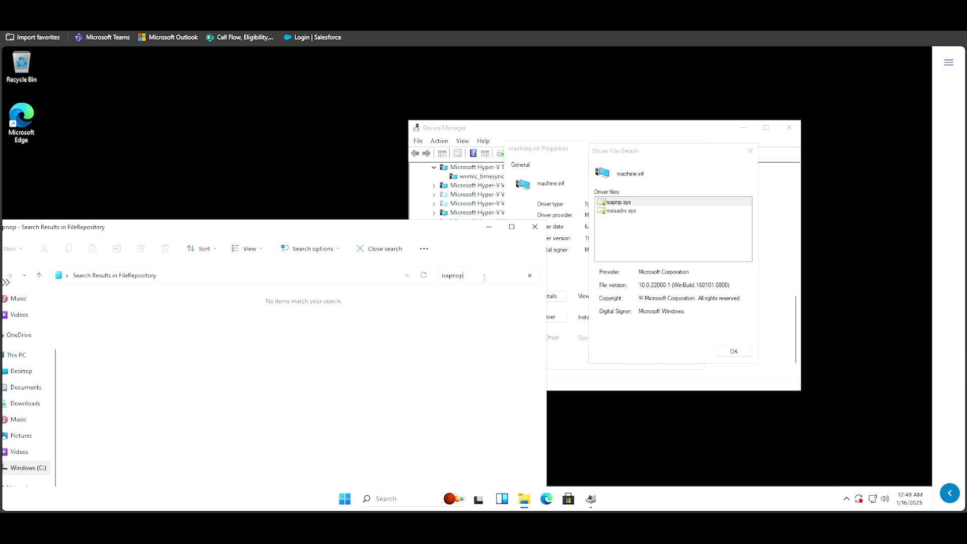
key(BackSpace)
key(BackSpace)
text(p)
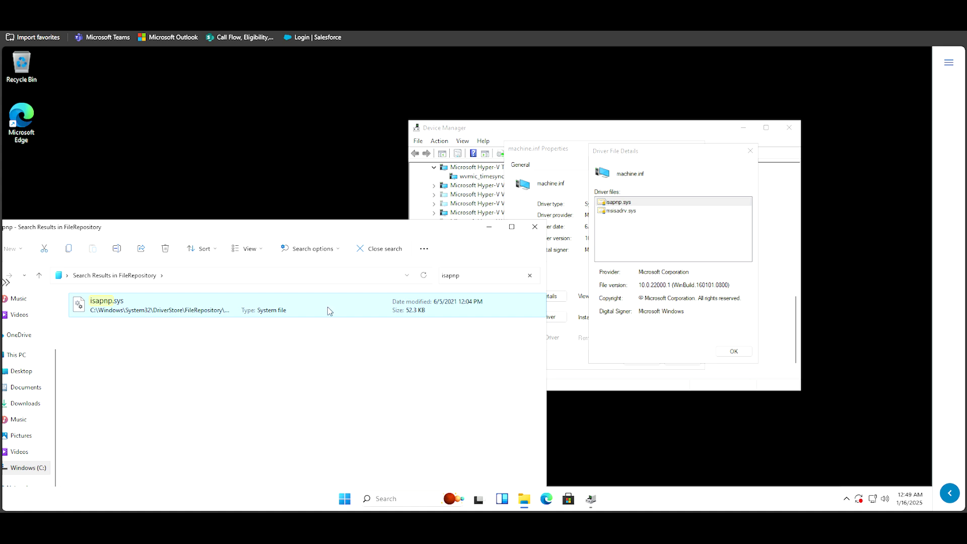
drag(252, 226, 316, 142)
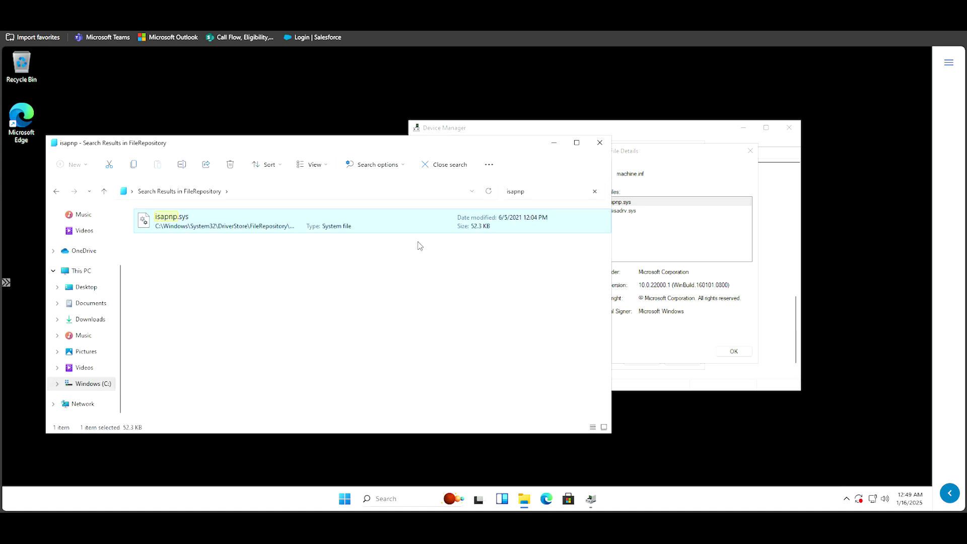
click(95, 385)
right_click(100, 384)
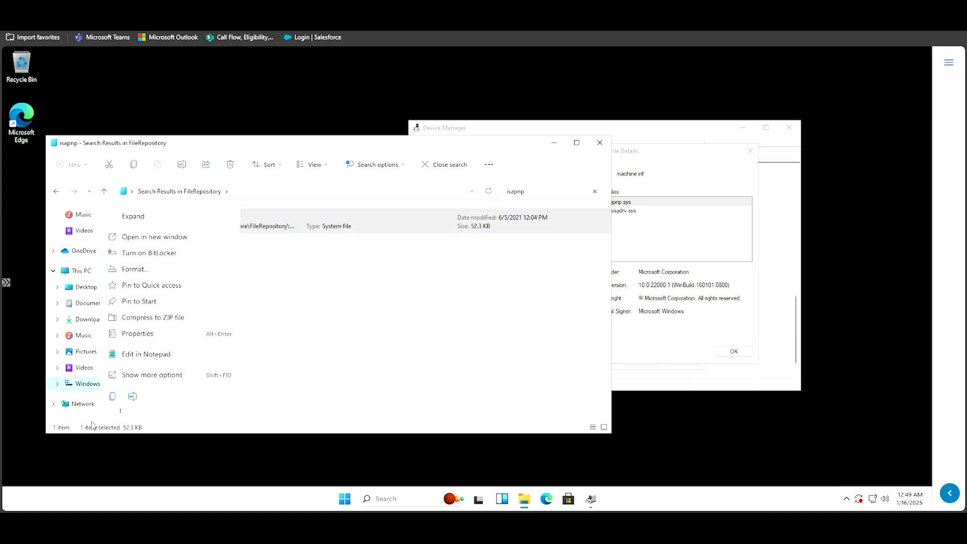
key(Escape)
click(377, 359)
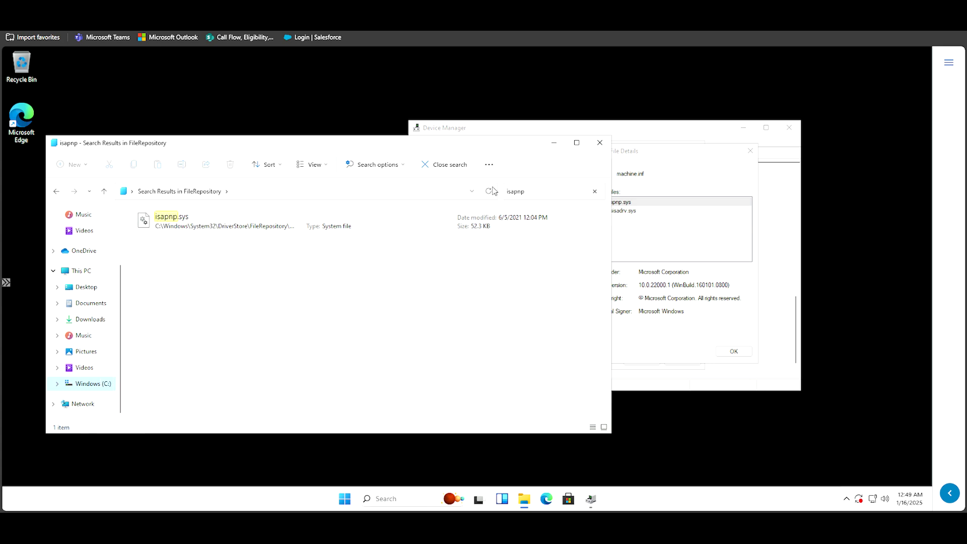
Step: Close machine.inf's Driver File Details and properties, and enlarge Device Manager's tree
drag(455, 147, 415, 149)
key(Escape)
key(Escape)
drag(591, 123, 591, 142)
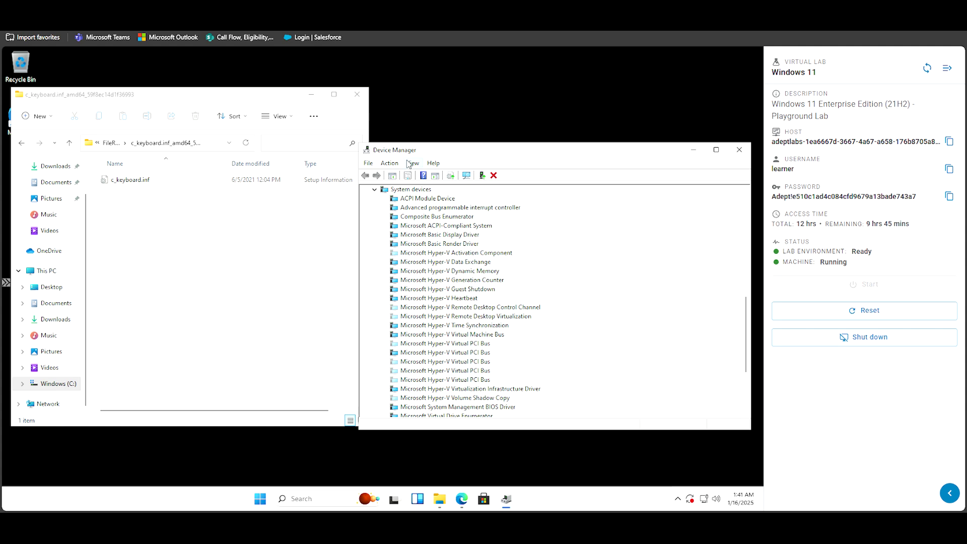
Step: Start Action > Add drivers and browse to the Libraries > Saved Pictures folder
click(389, 163)
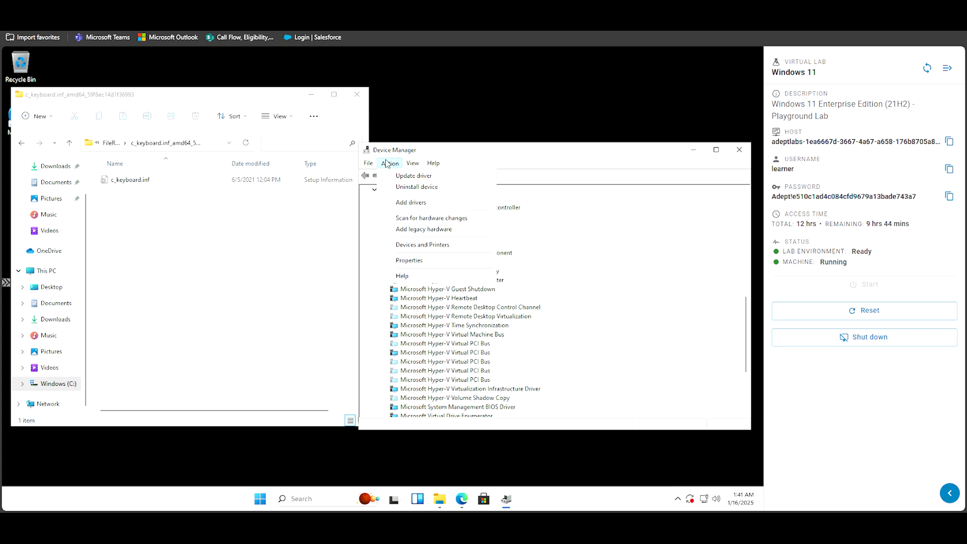
click(418, 202)
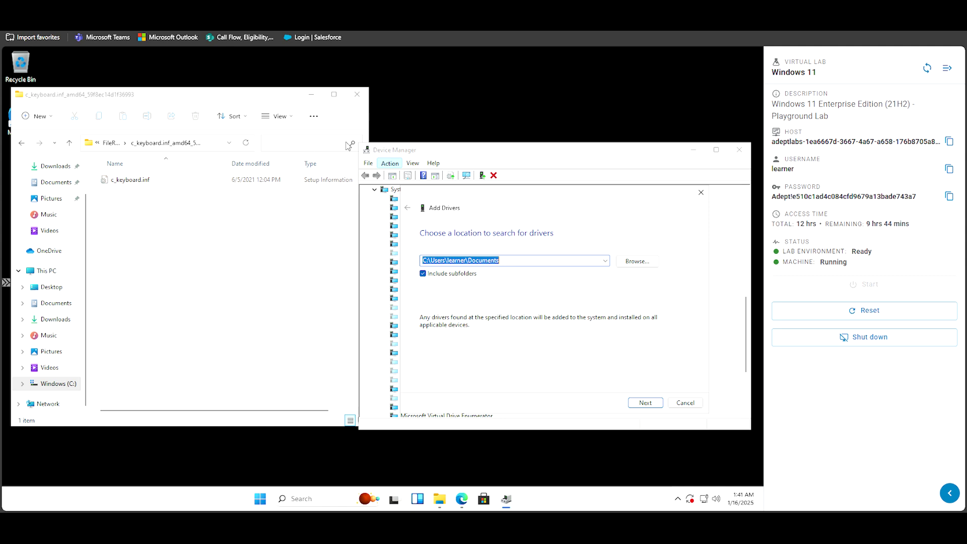
click(636, 261)
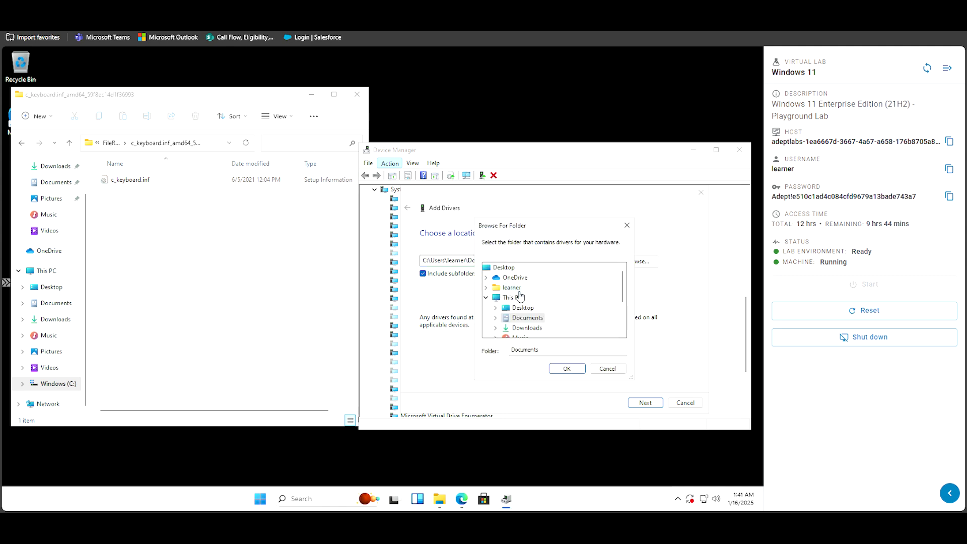
scroll(501, 317, down, 2)
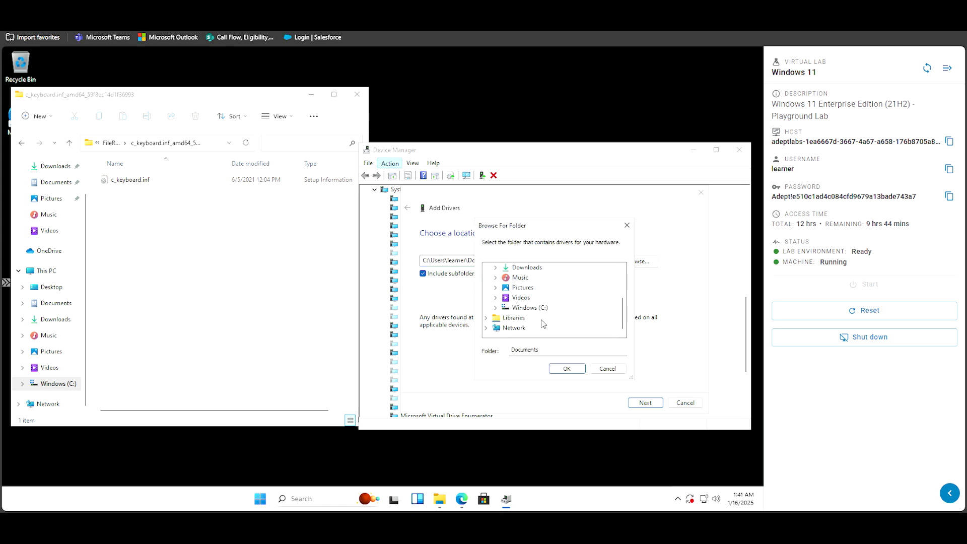
click(486, 318)
scroll(558, 307, up, 2)
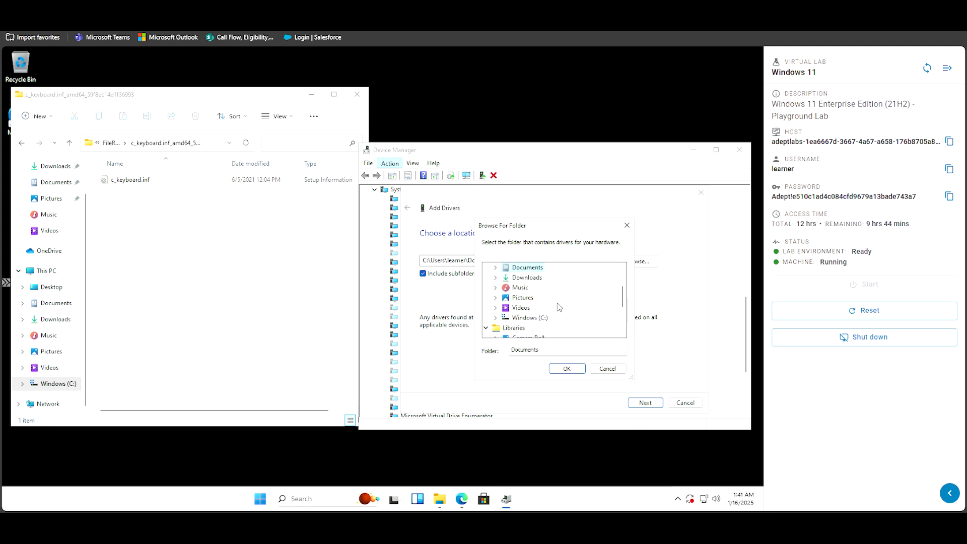
scroll(564, 320, down, 2)
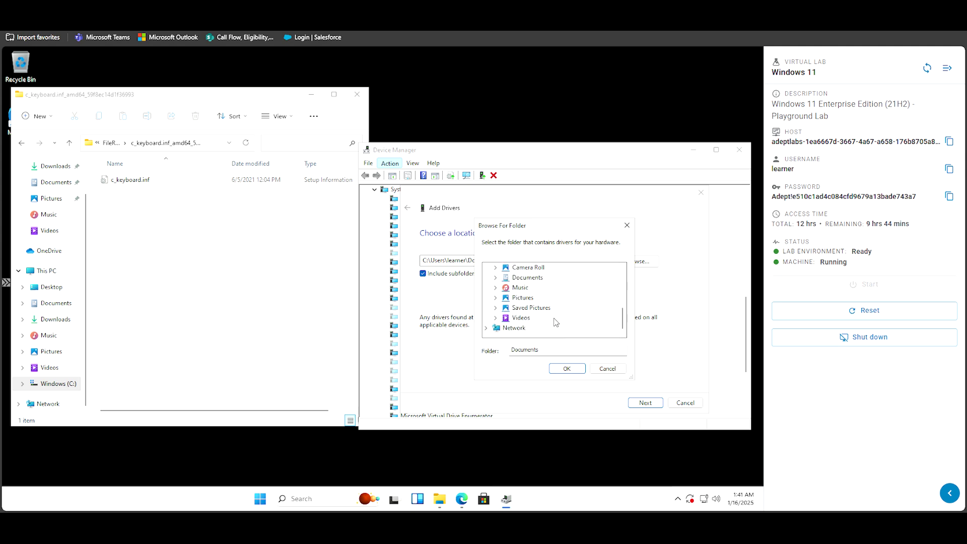
click(527, 308)
scroll(569, 325, down, 1)
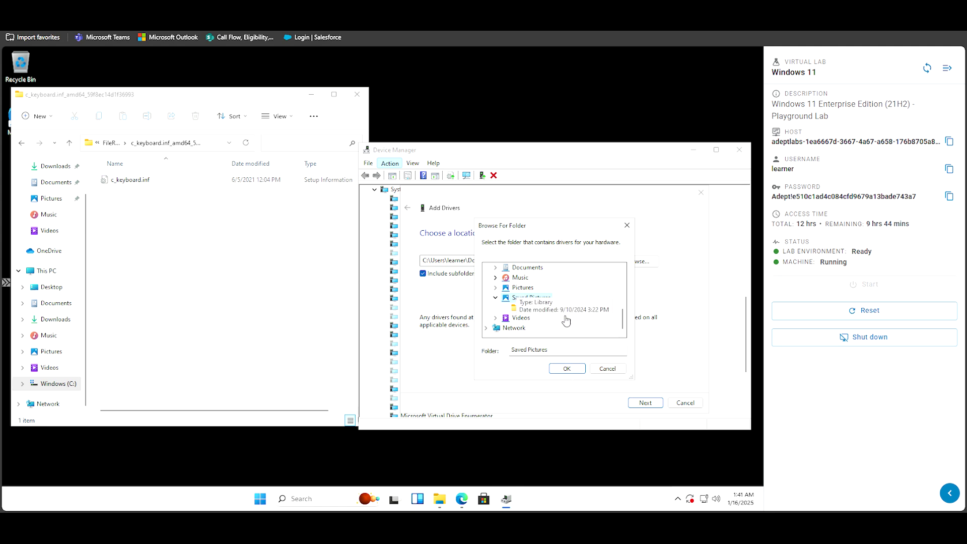
click(541, 308)
Step: Confirm Saved Pictures, run the driver search, and close the no-packages-found message
click(566, 368)
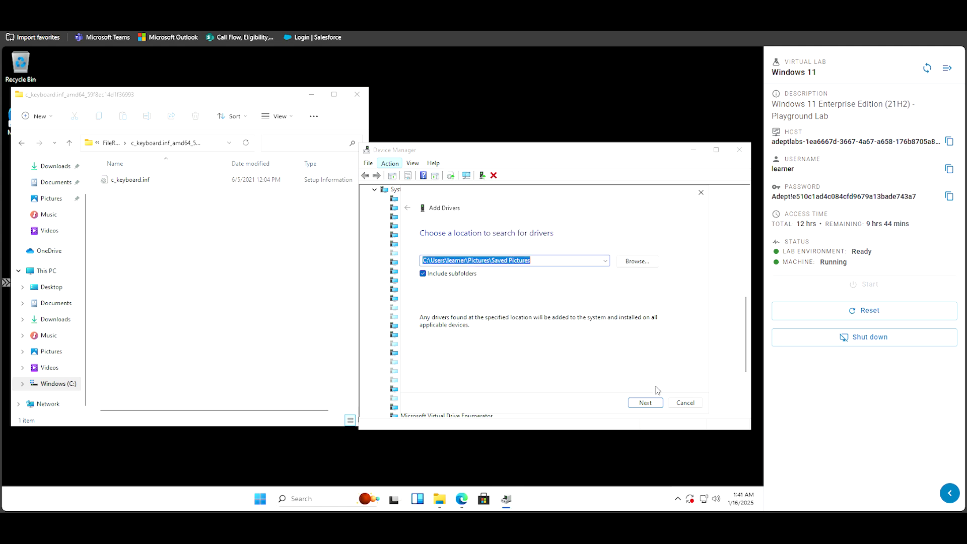
click(656, 404)
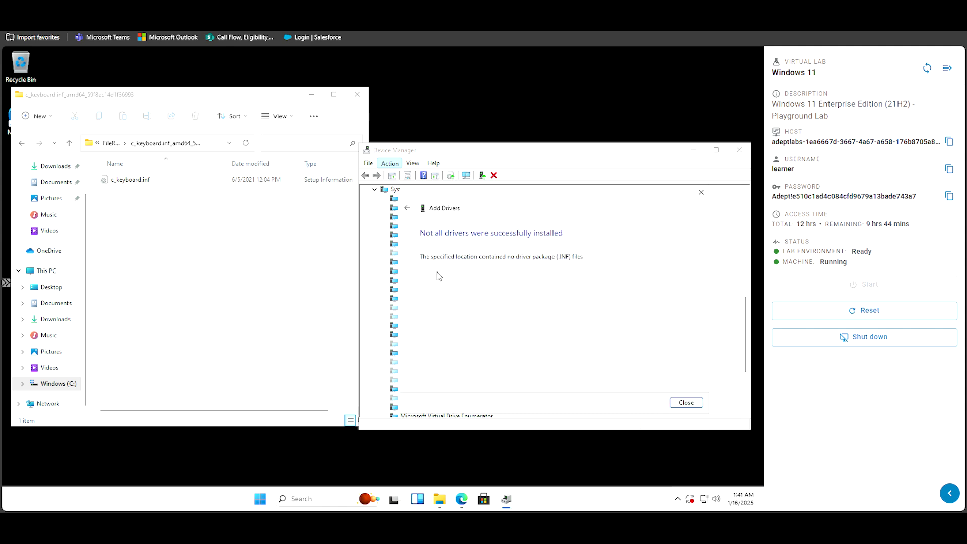
click(693, 409)
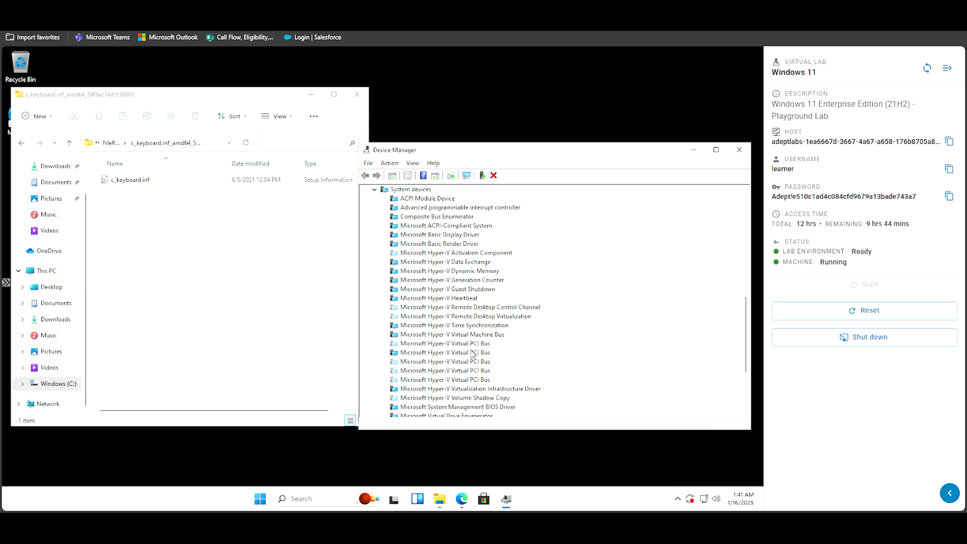
scroll(461, 328, up, 8)
Step: Run Scan for hardware changes, expand Display adapters, and rescan once more
scroll(464, 322, up, 4)
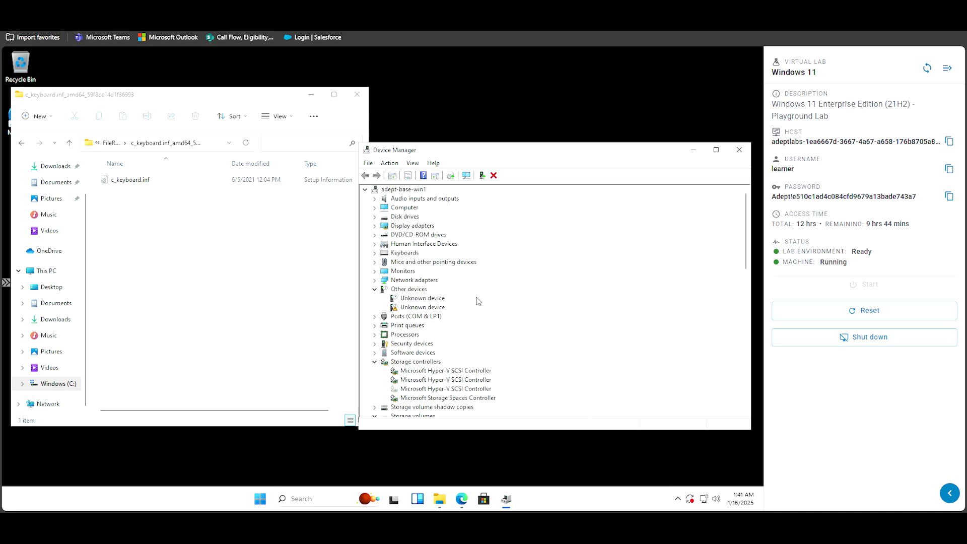
click(389, 163)
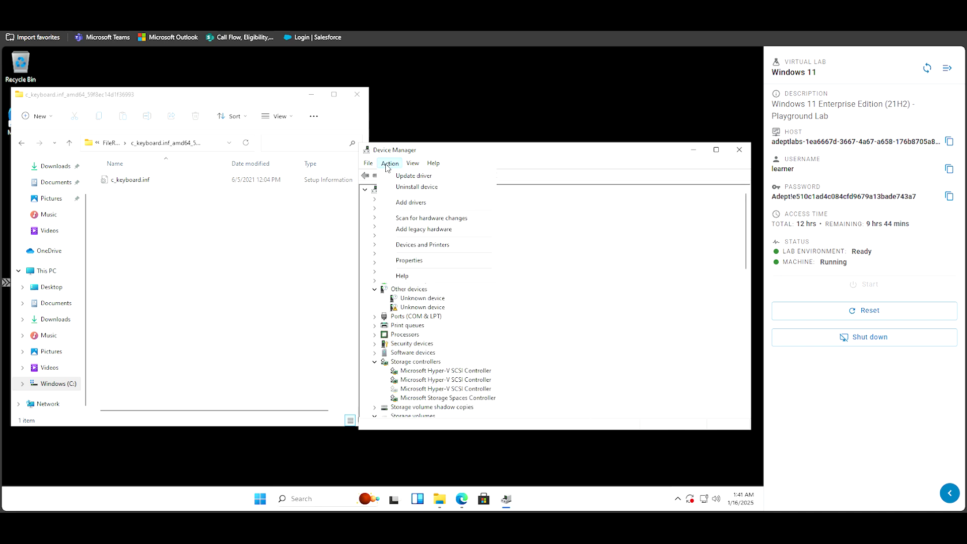
click(445, 218)
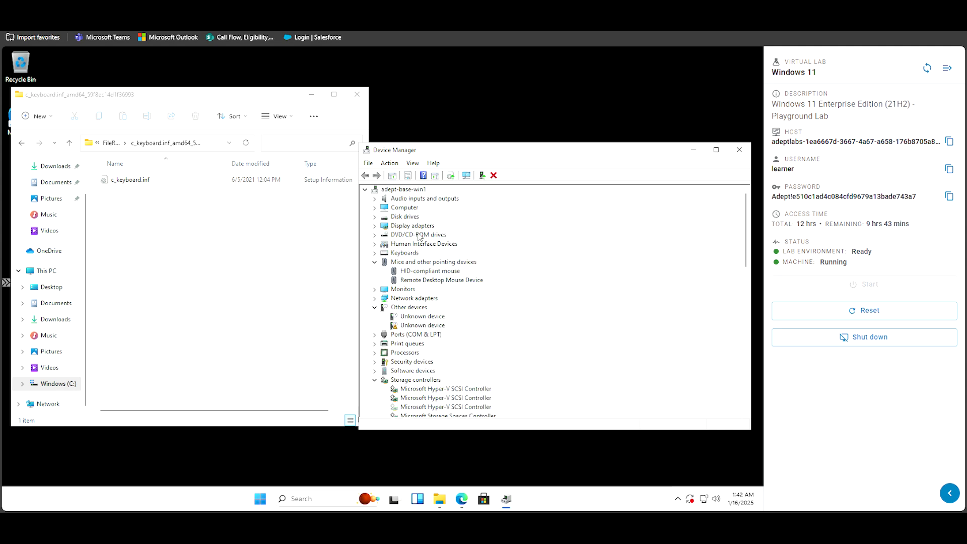
click(375, 226)
click(426, 227)
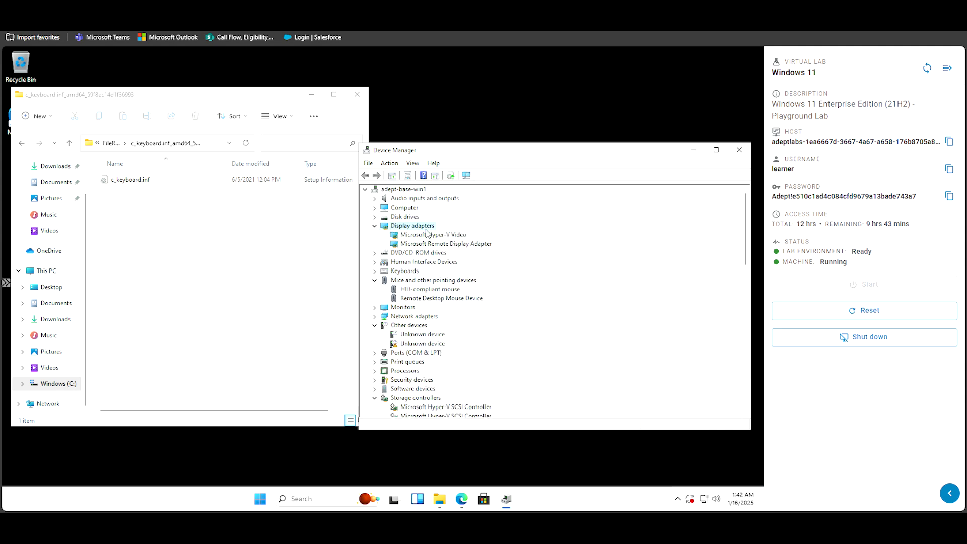
click(511, 409)
Step: Launch the Camera app by searching 'camera', then return to Device Manager
click(323, 494)
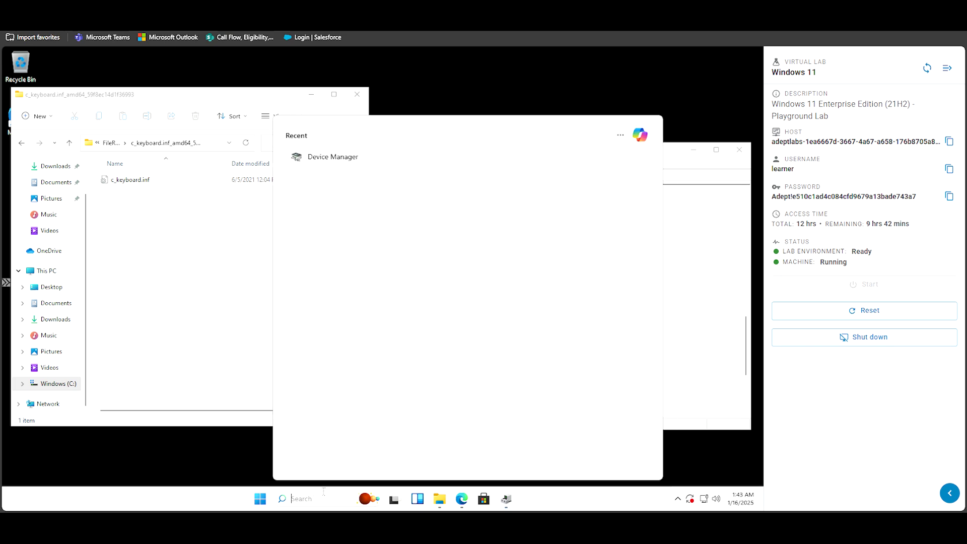
text(camera)
key(Return)
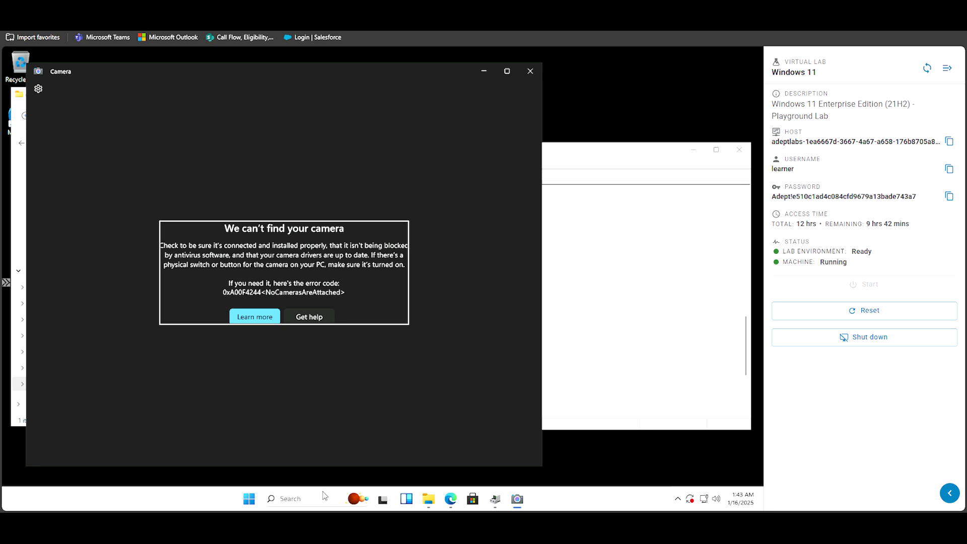
key(alt+Tab)
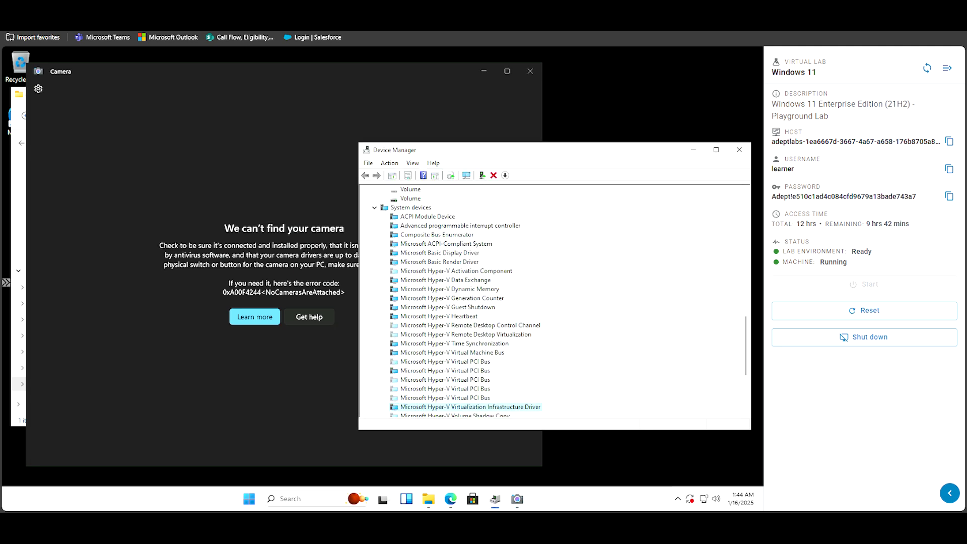